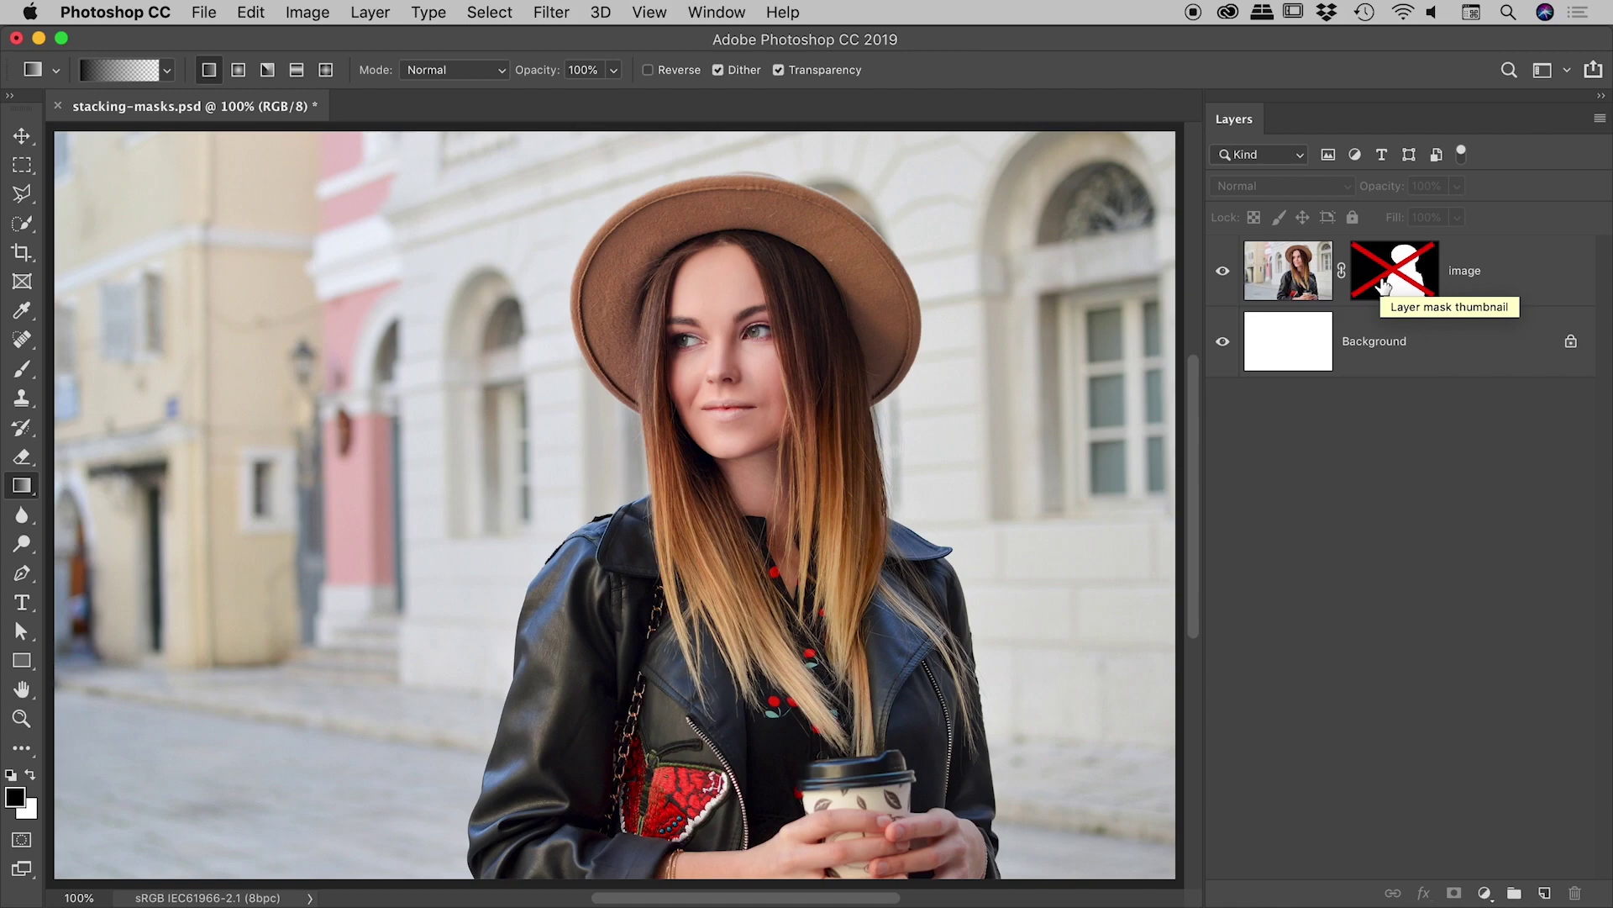
# - Toggle the image layer's mask off and on to compare with the street photo, leaving it enabled
pyautogui.keyDown('shift'); pyautogui.click(1385, 284); pyautogui.keyUp('shift')
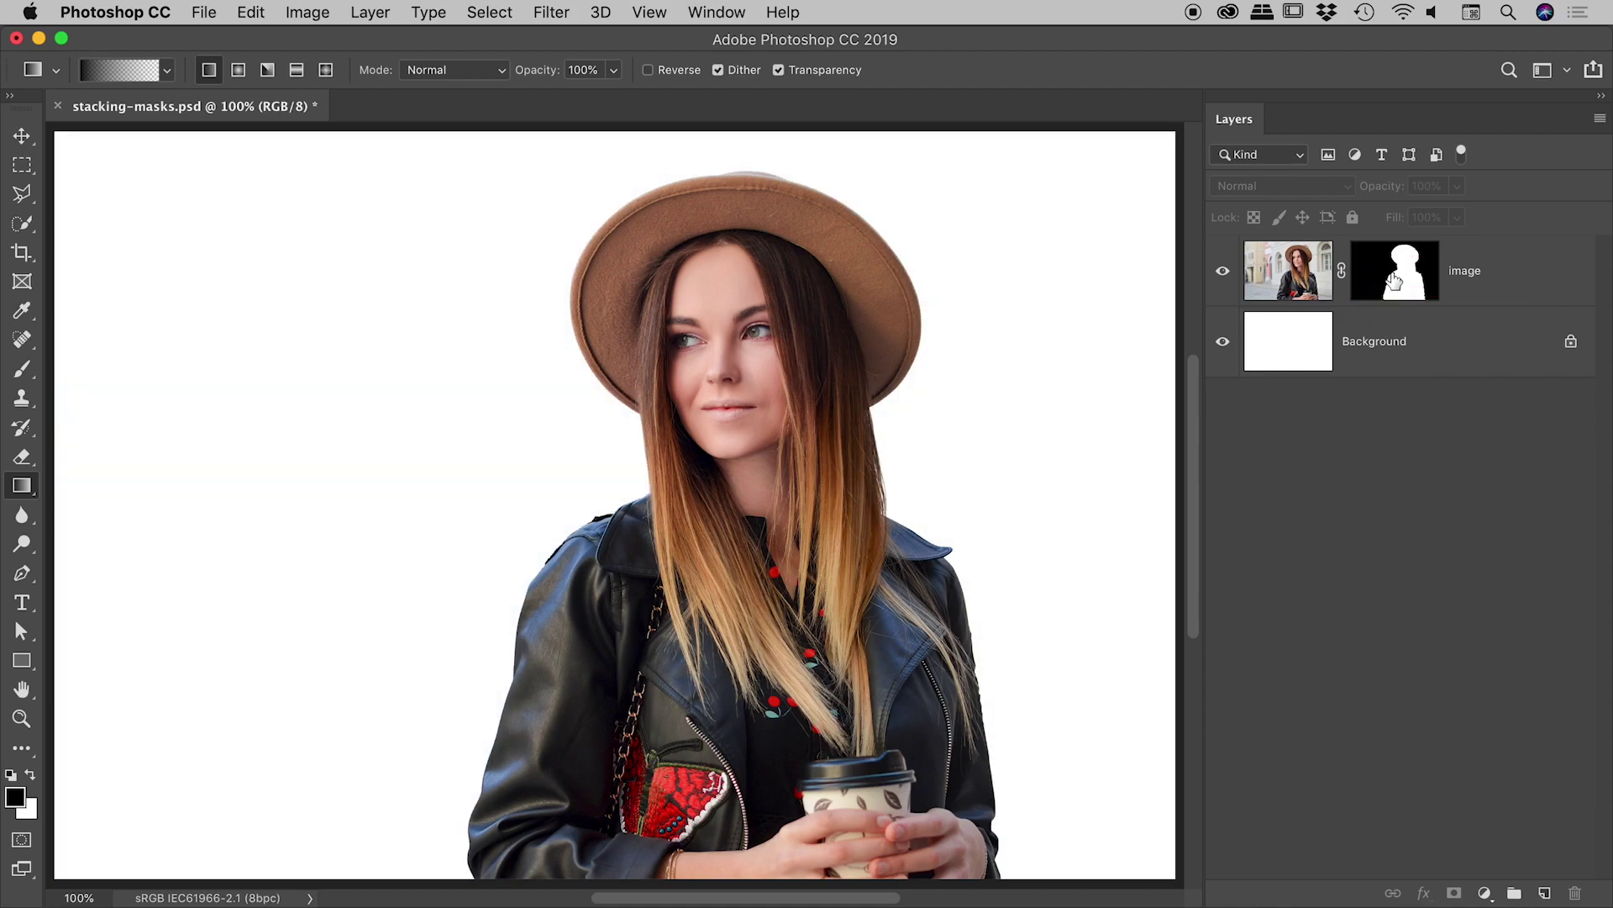
pyautogui.keyDown('shift'); pyautogui.click(1394, 282); pyautogui.keyUp('shift')
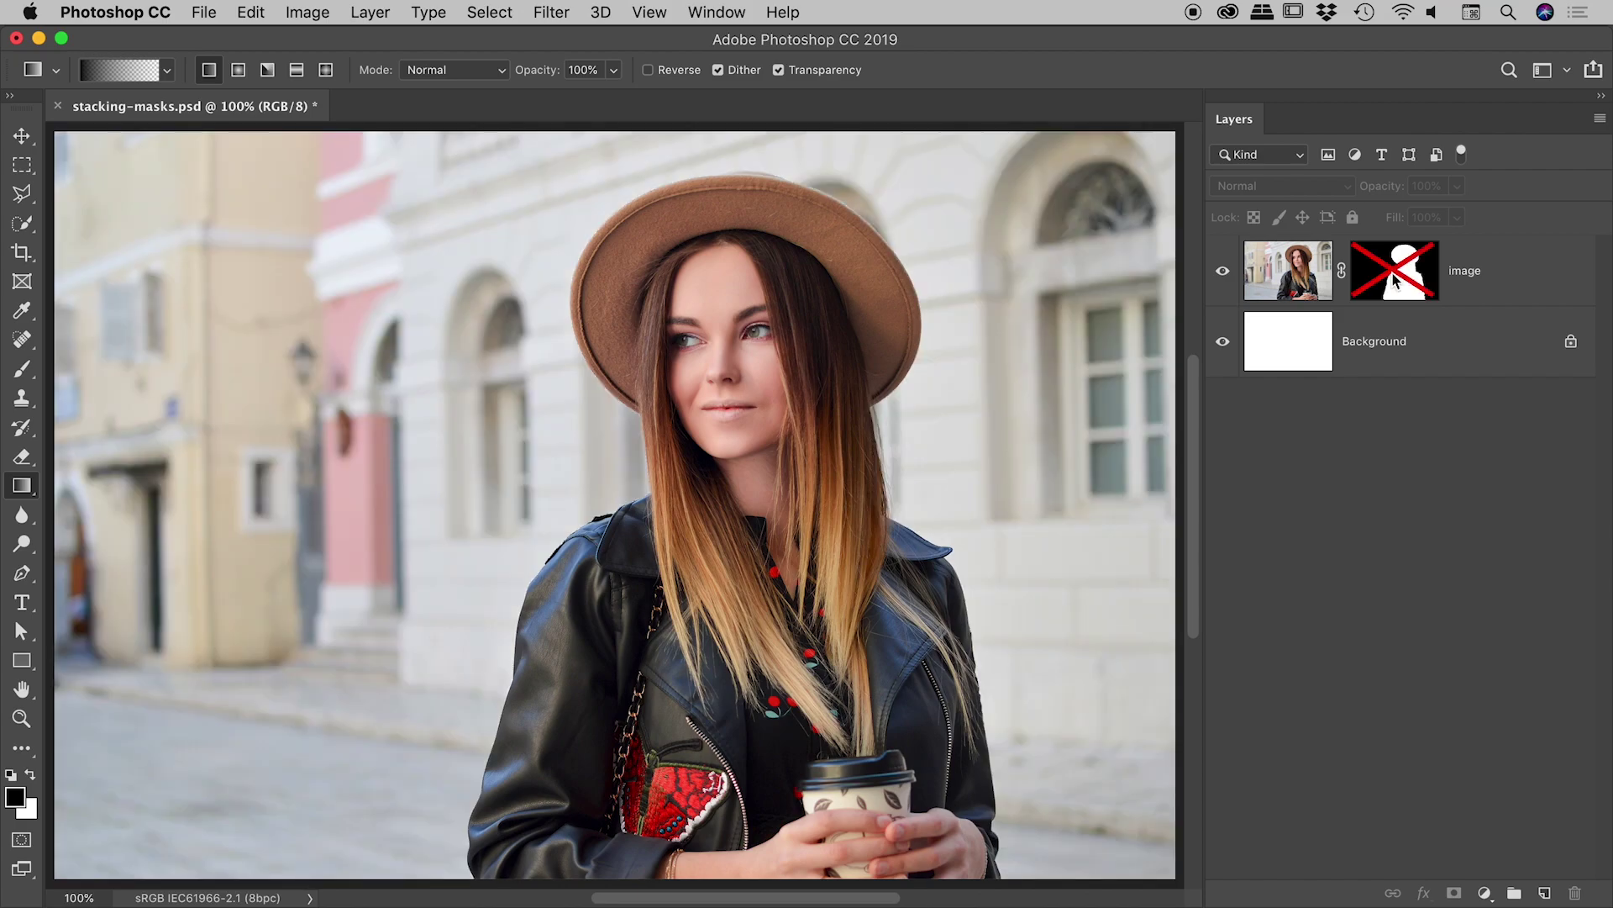
pyautogui.keyDown('shift'); pyautogui.click(1394, 282); pyautogui.keyUp('shift')
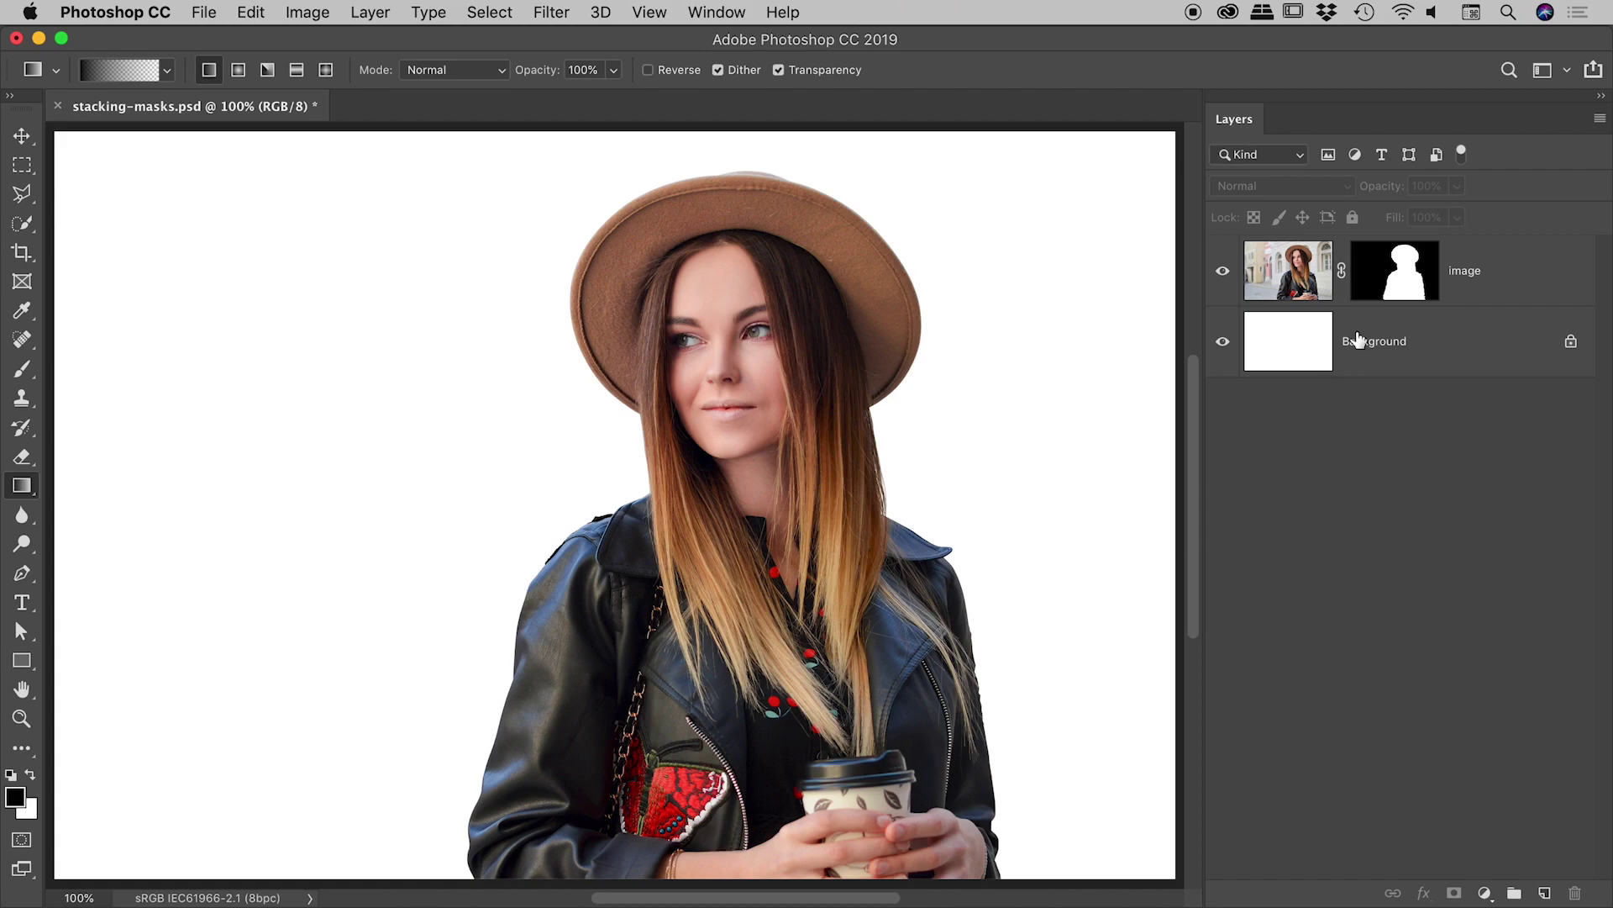
# - Target the image layer's mask, keep black as foreground, and pick the Foreground to Transparent gradient
pyautogui.click(1386, 272)
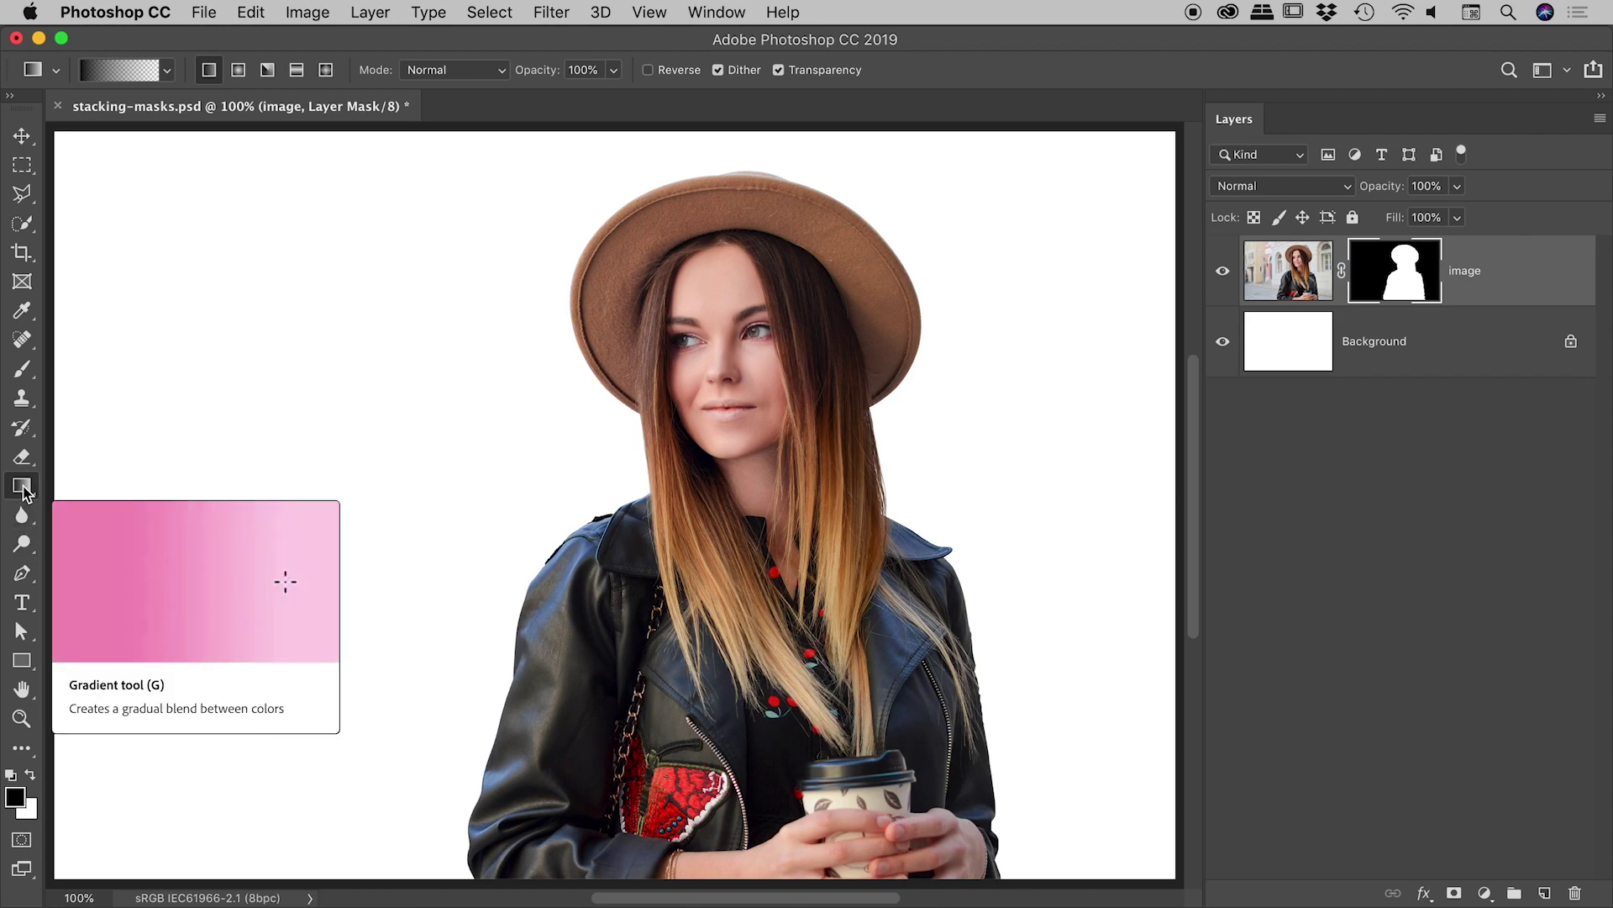
pyautogui.press('x')
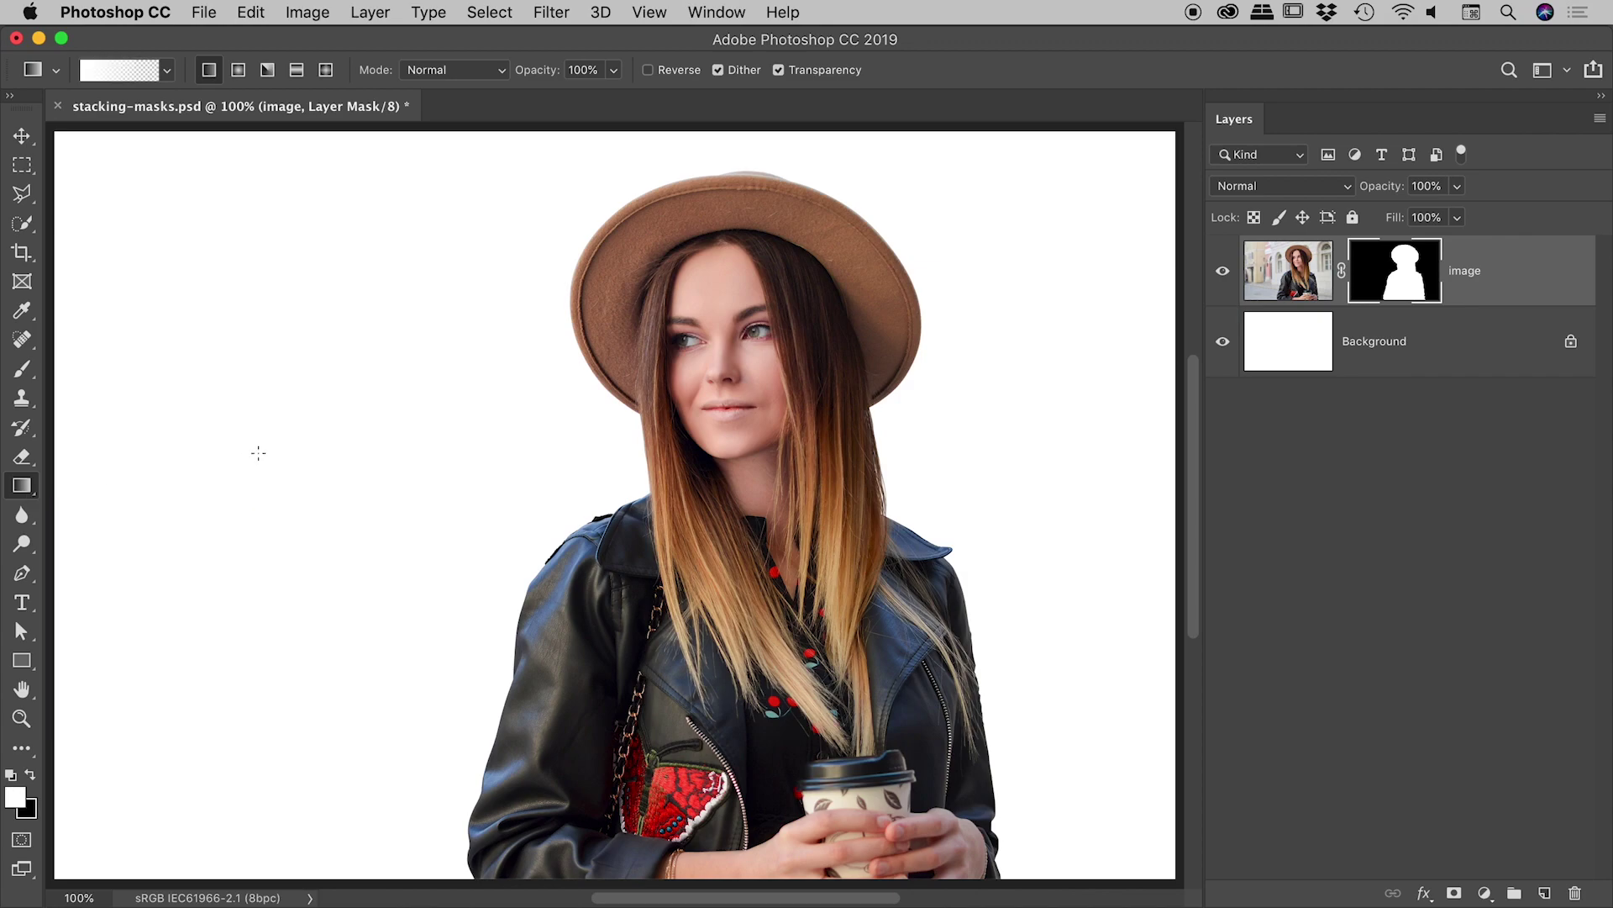
pyautogui.press('x')
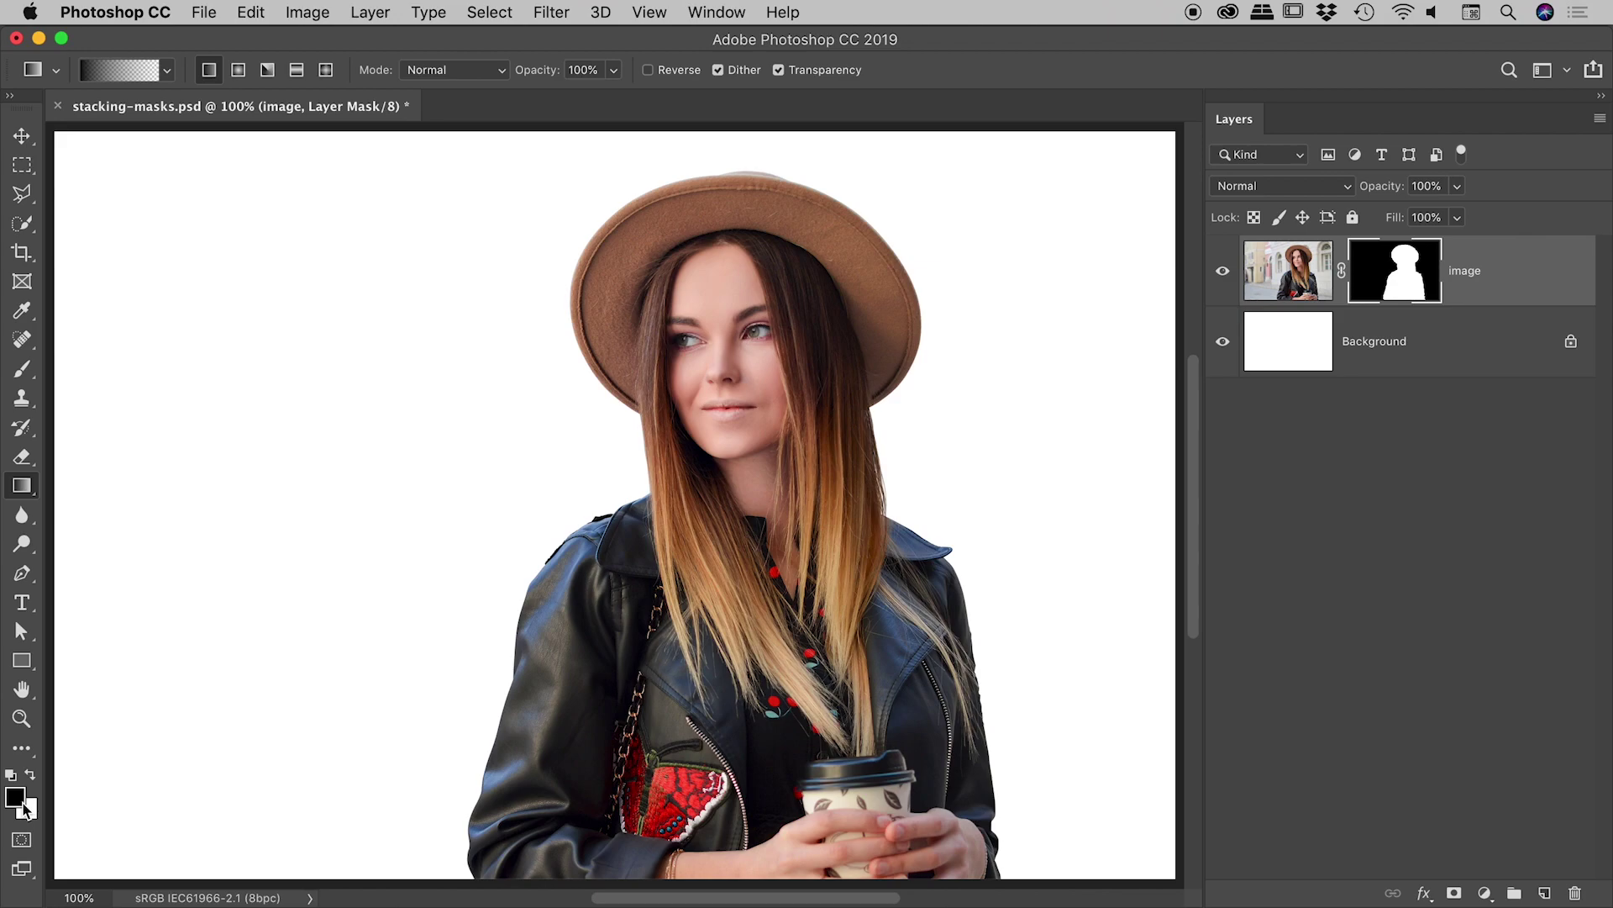
pyautogui.click(169, 72)
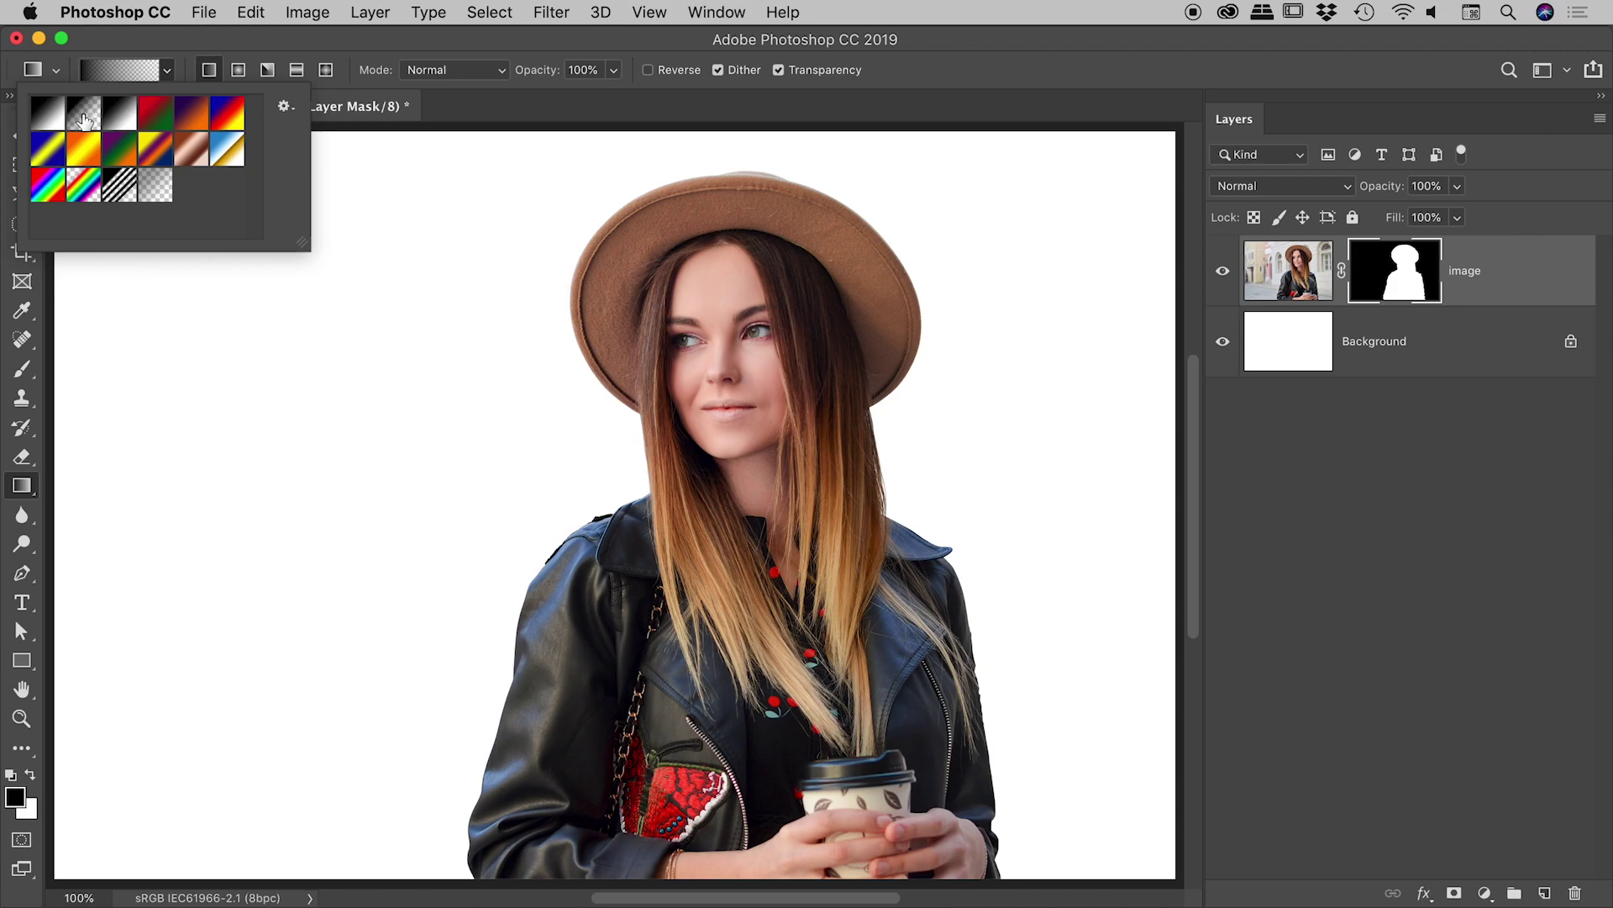
pyautogui.click(84, 118)
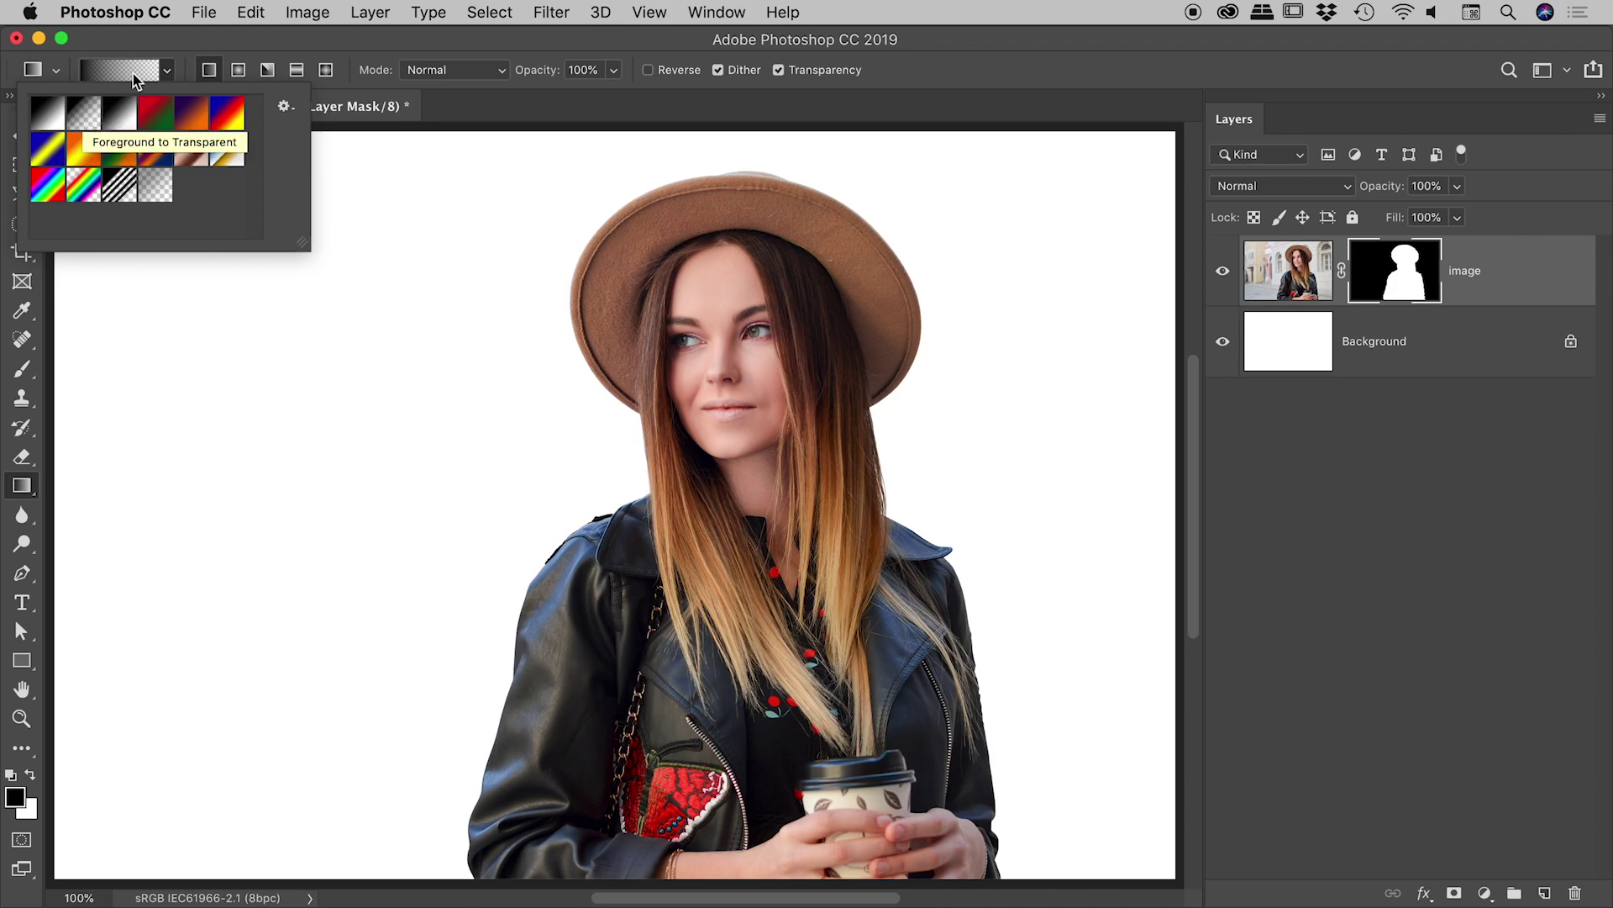
pyautogui.click(158, 41)
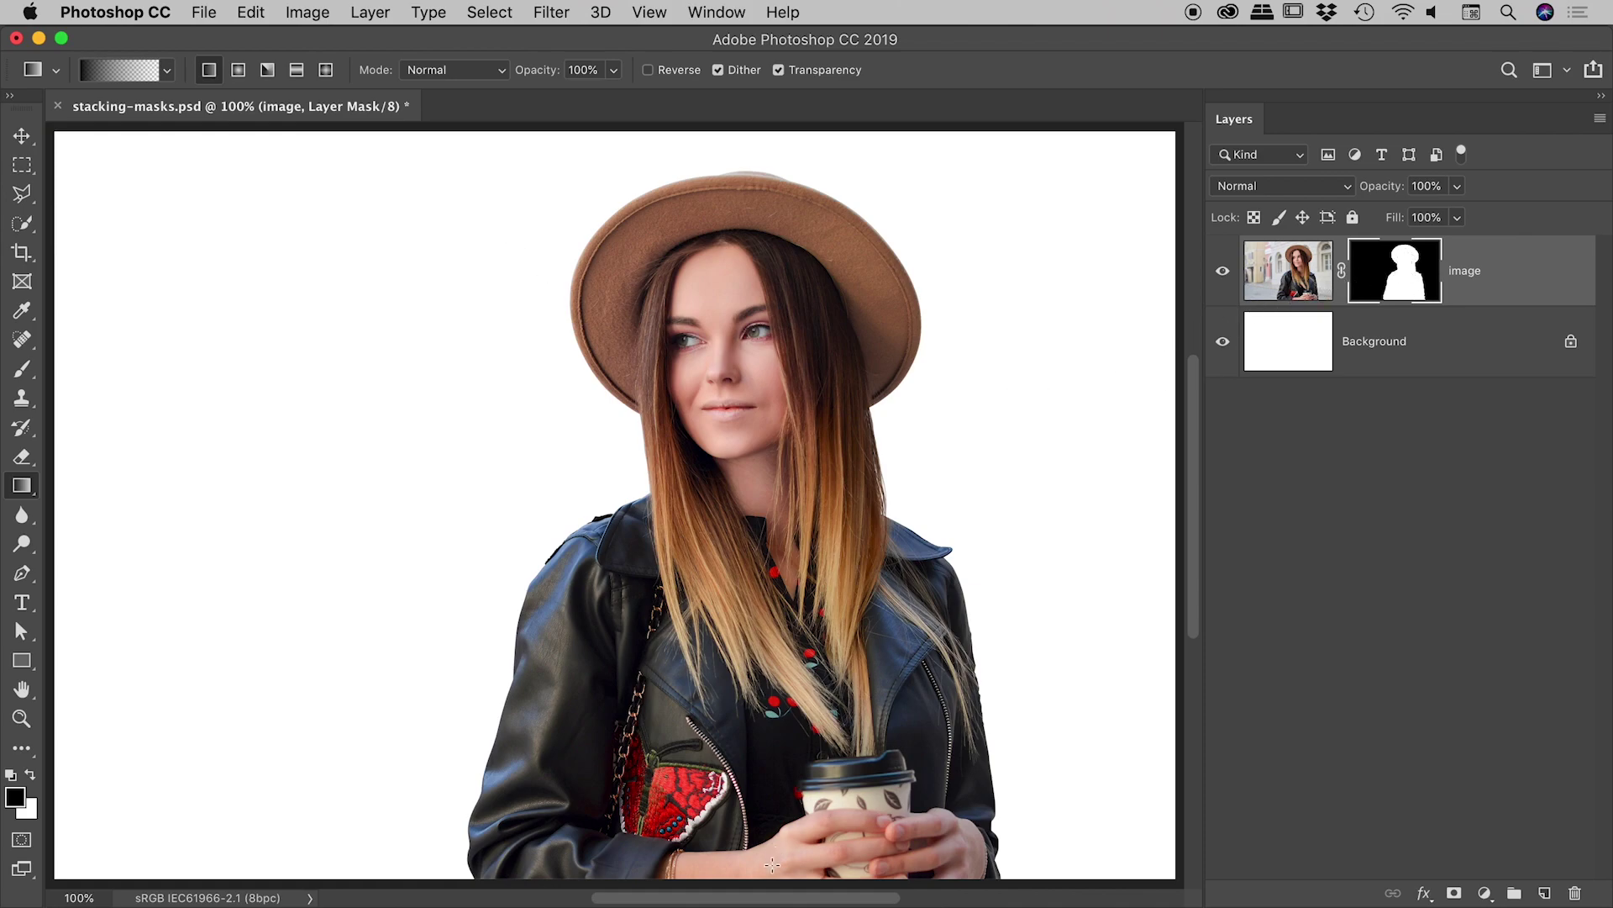
# - Drag the gradient upward from the canvas bottom on the mask to fade the woman's lower body
pyautogui.moveTo(767, 871); pyautogui.dragTo(761, 548)
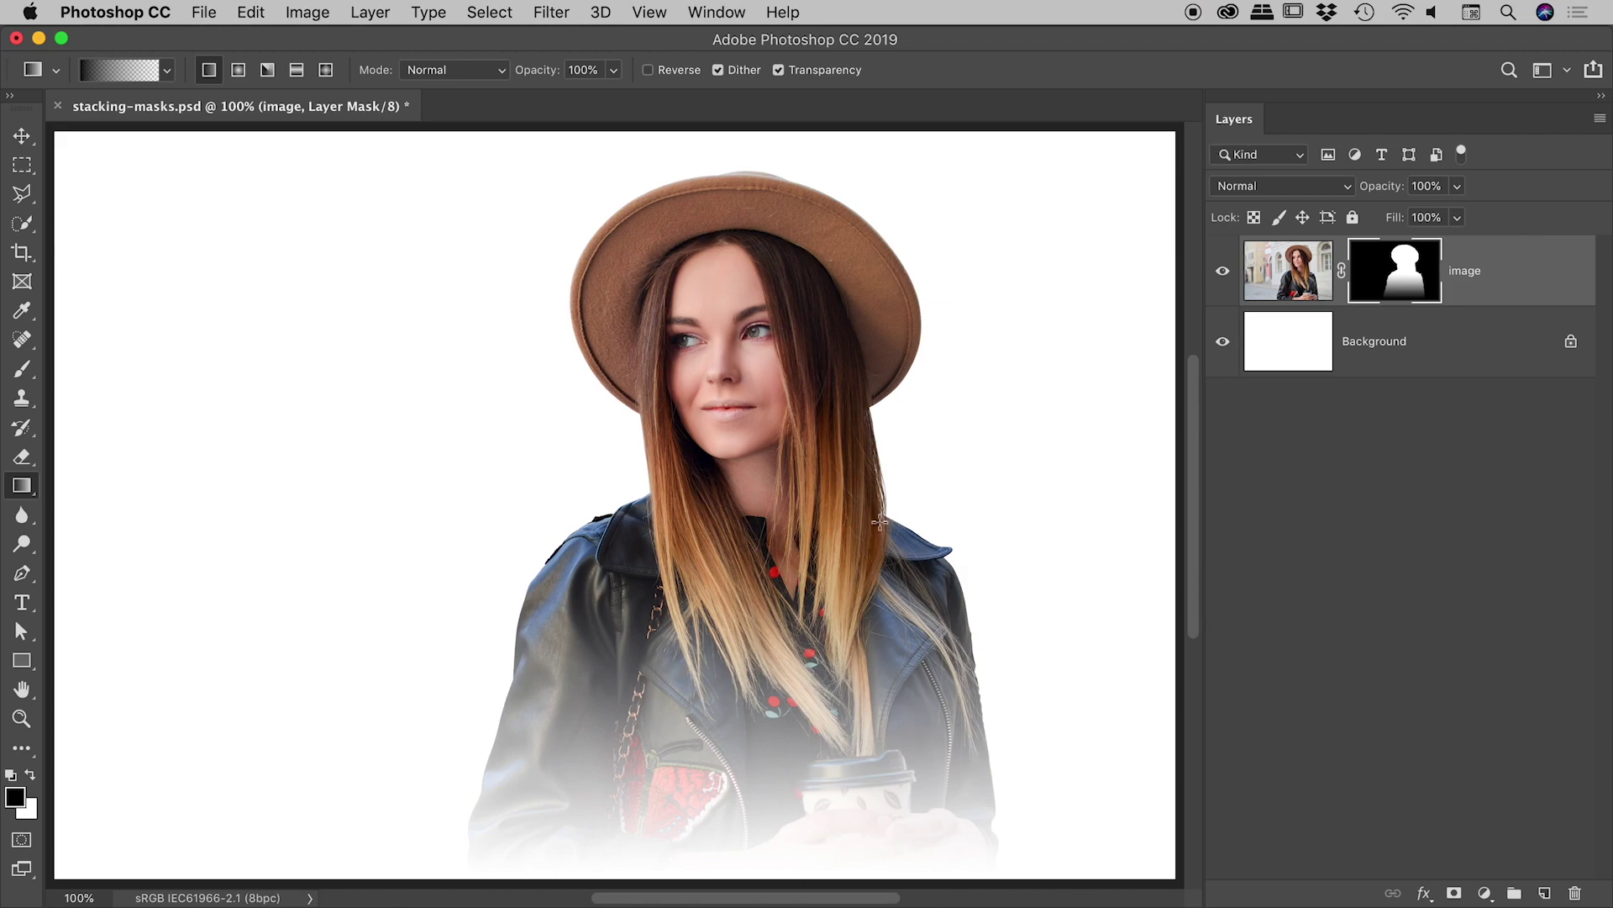
# - View the mask alone, undo the bottom gradient fade, and return to viewing the photo
pyautogui.keyDown('alt'); pyautogui.click(1387, 285); pyautogui.keyUp('alt')
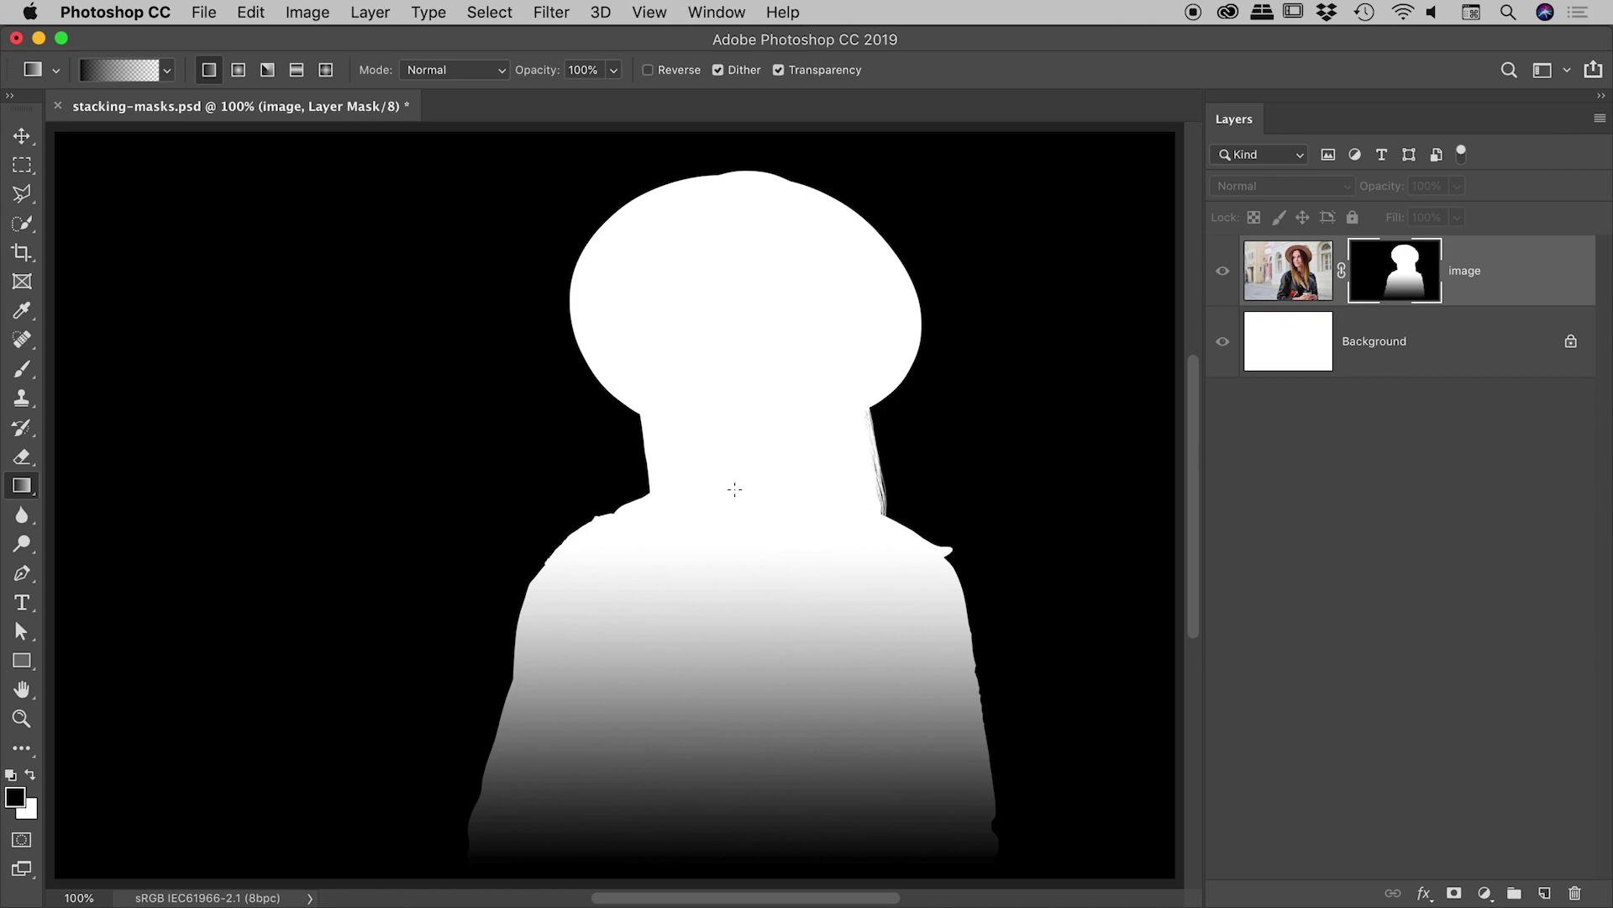
pyautogui.press('super+z')
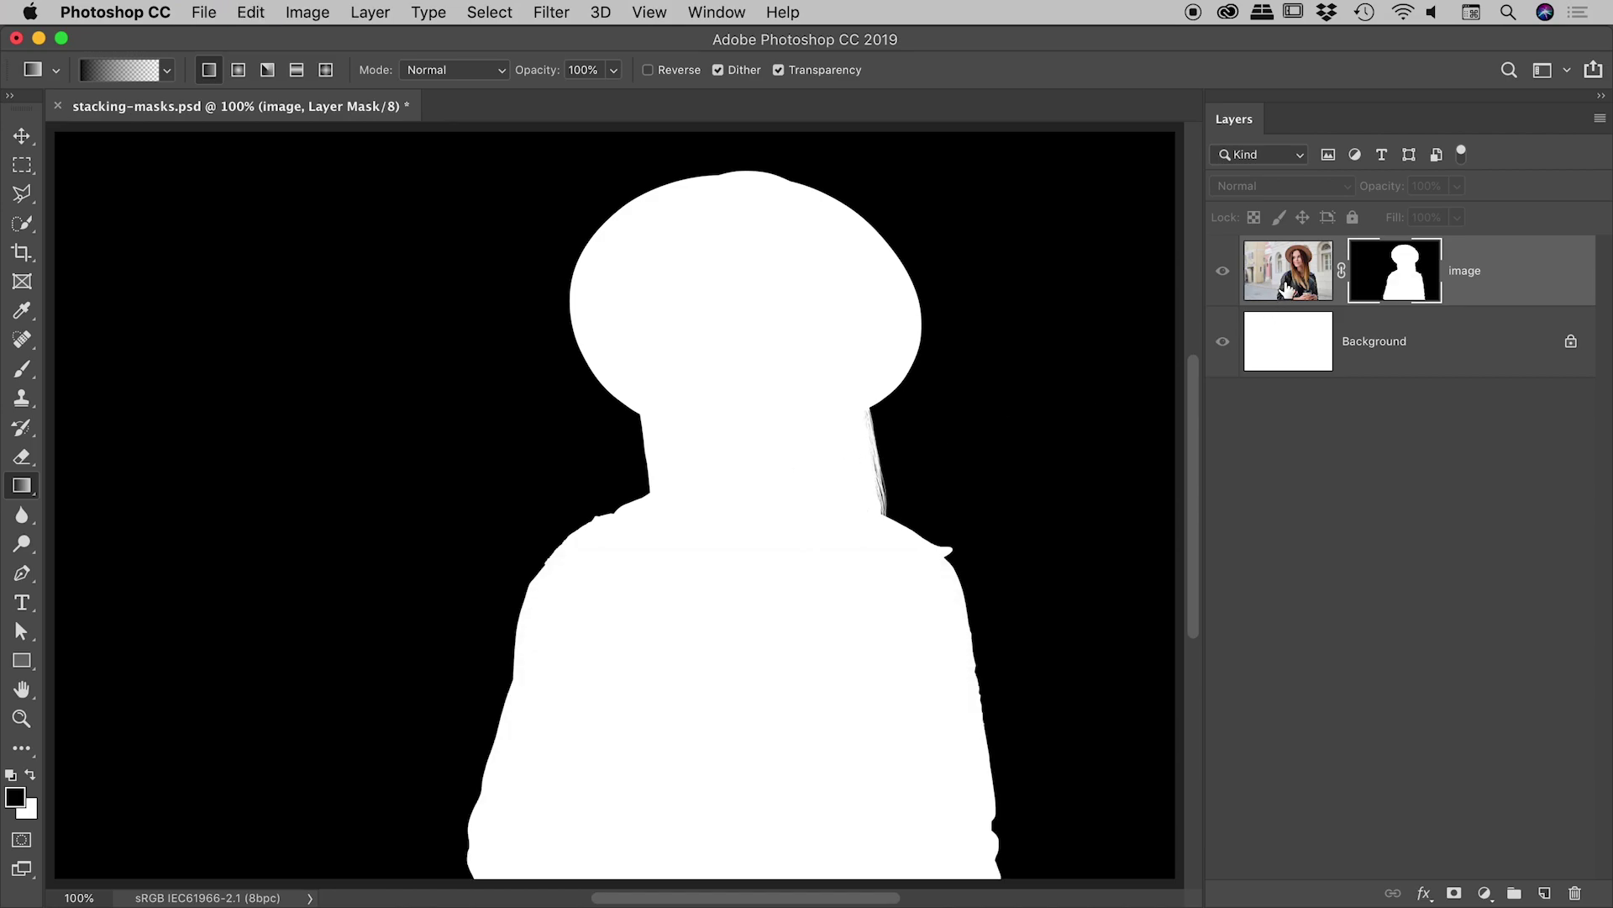
pyautogui.click(1287, 289)
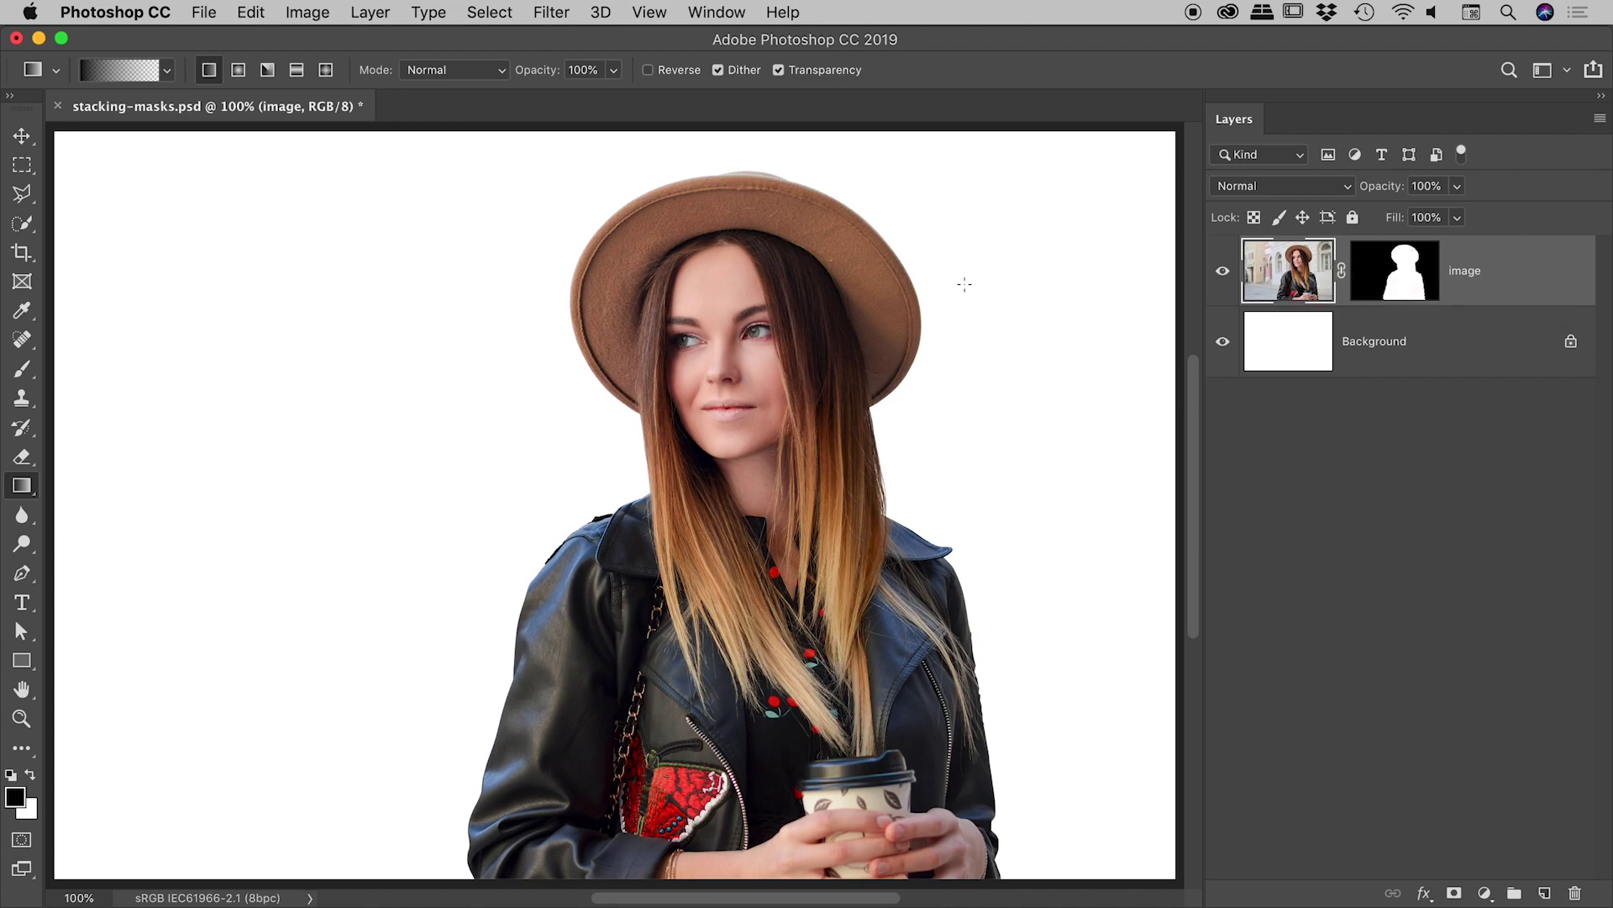
# - Group the image layer into Group 1 via Layer > Group Layers and add a white mask to it
pyautogui.click(371, 11)
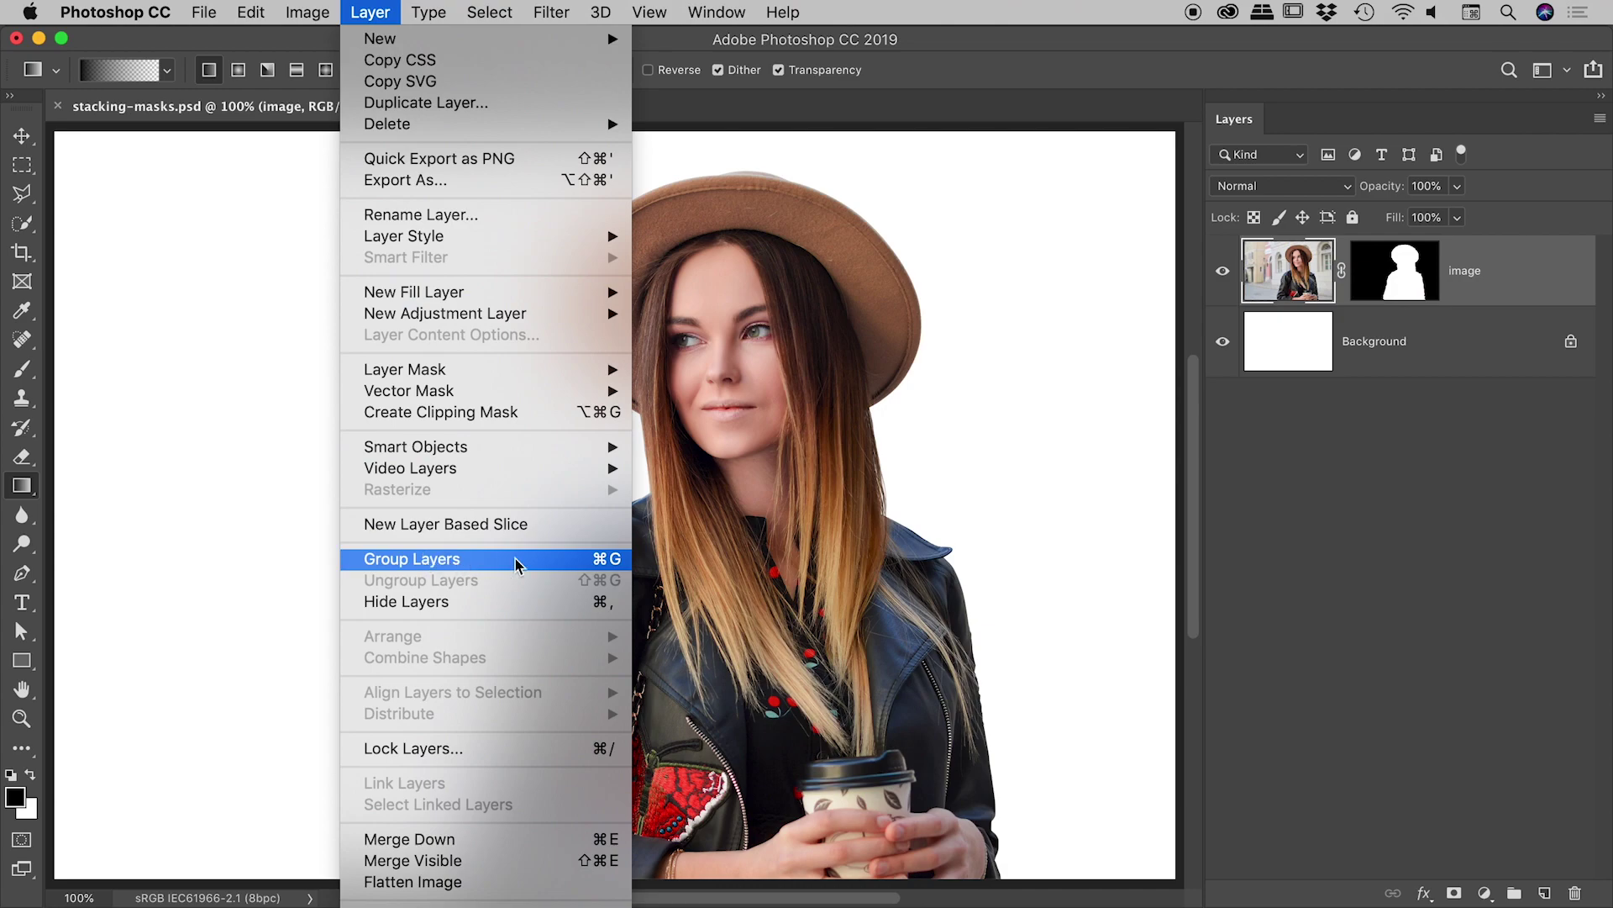
pyautogui.click(563, 567)
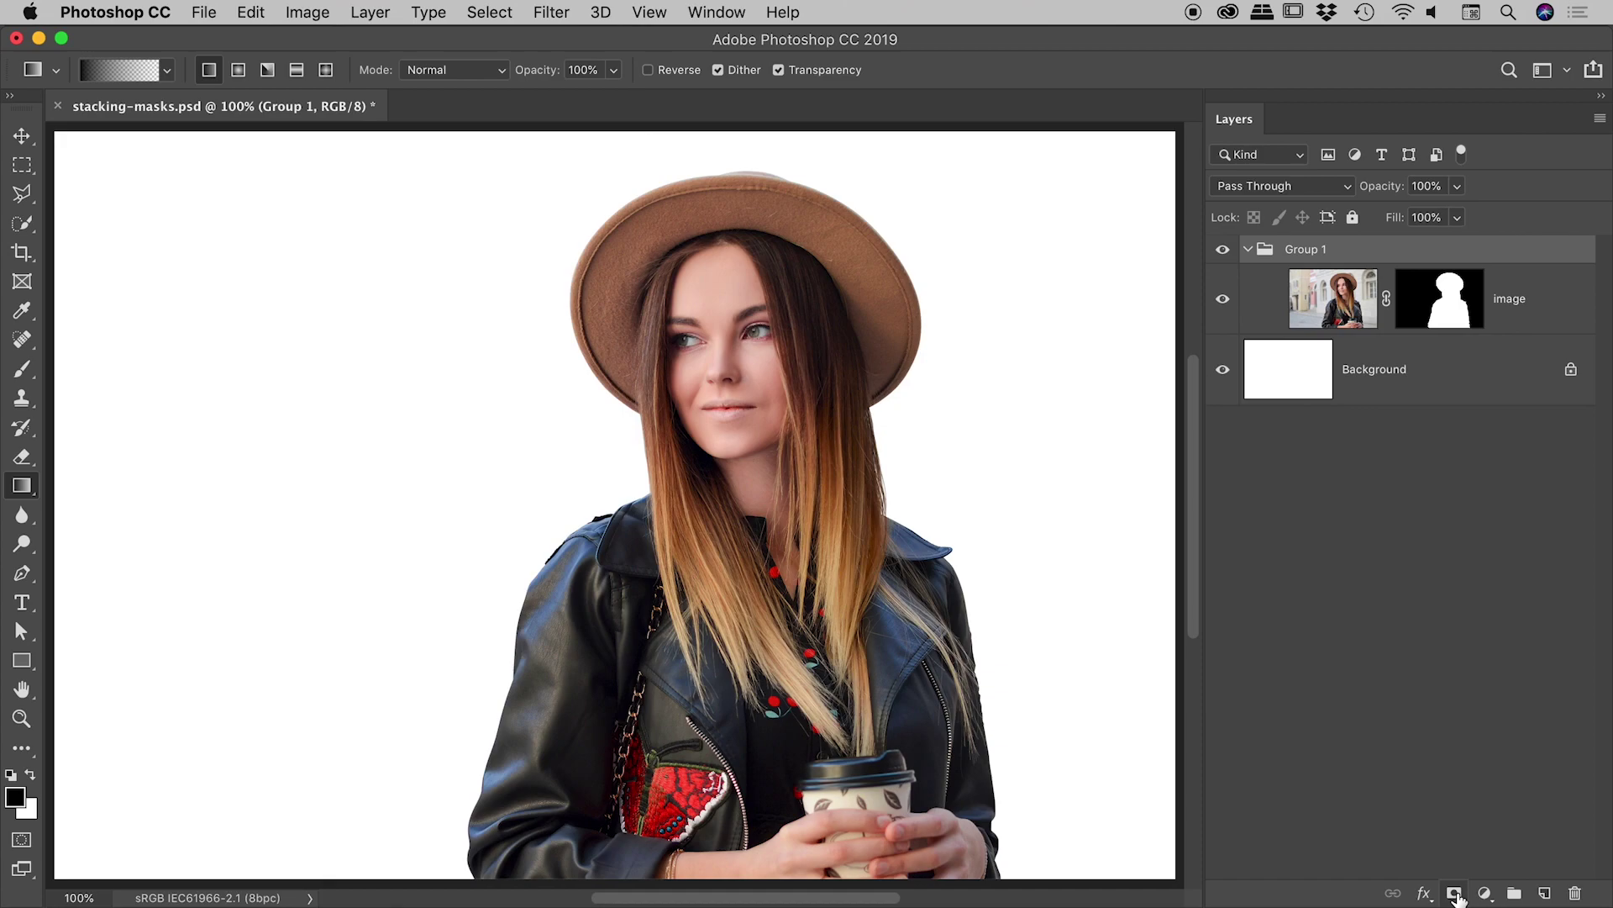
pyautogui.click(1454, 894)
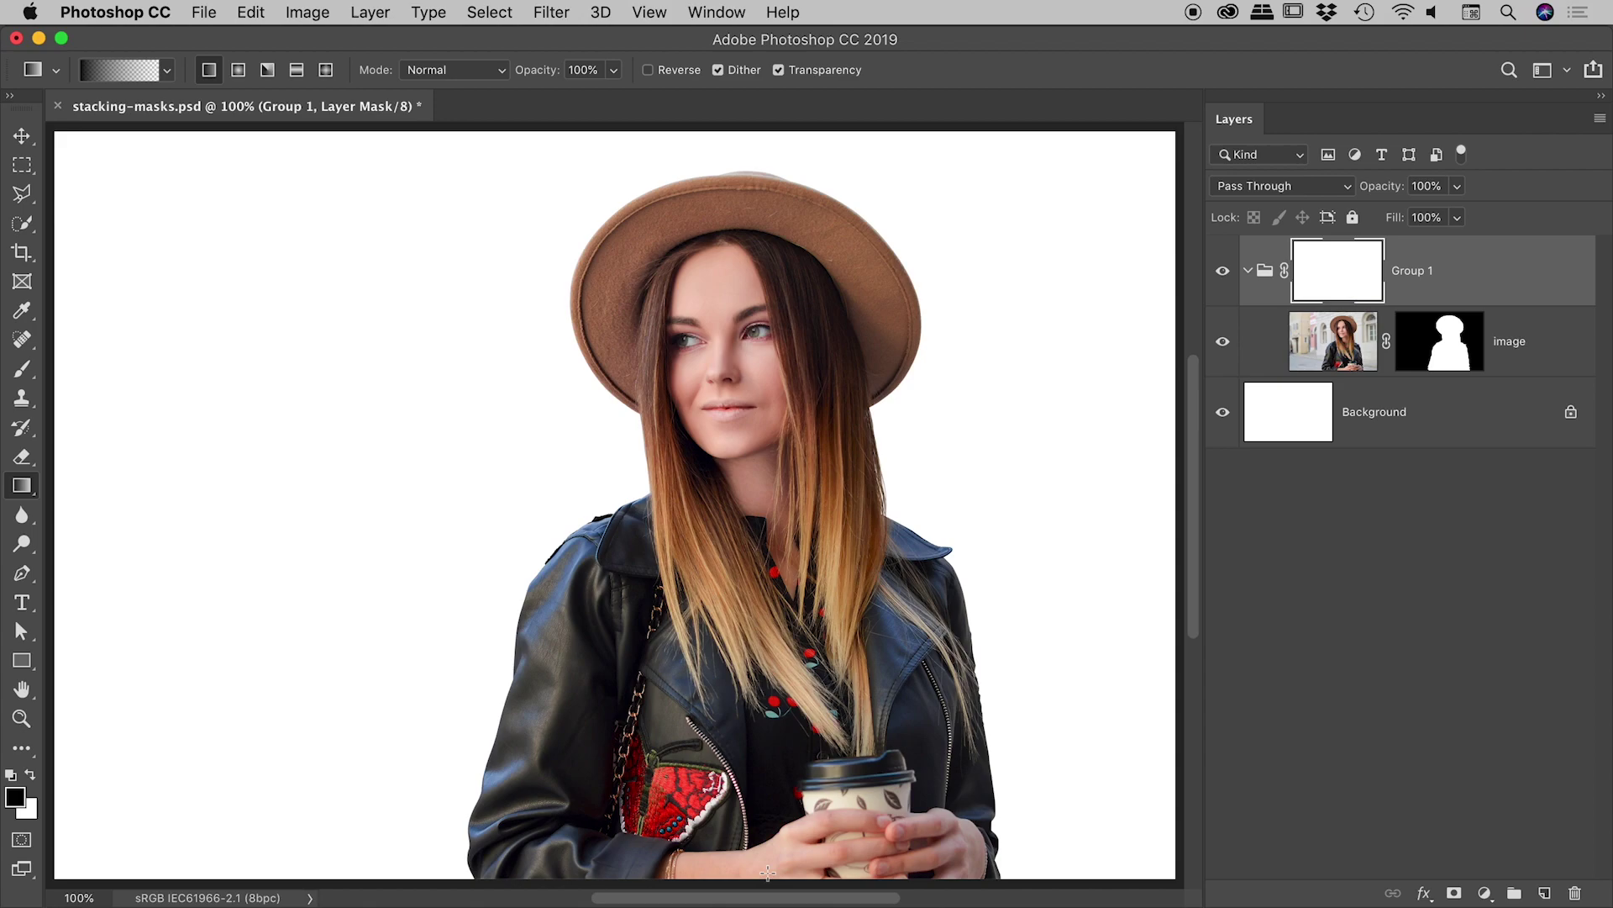
pyautogui.moveTo(767, 873); pyautogui.dragTo(782, 515)
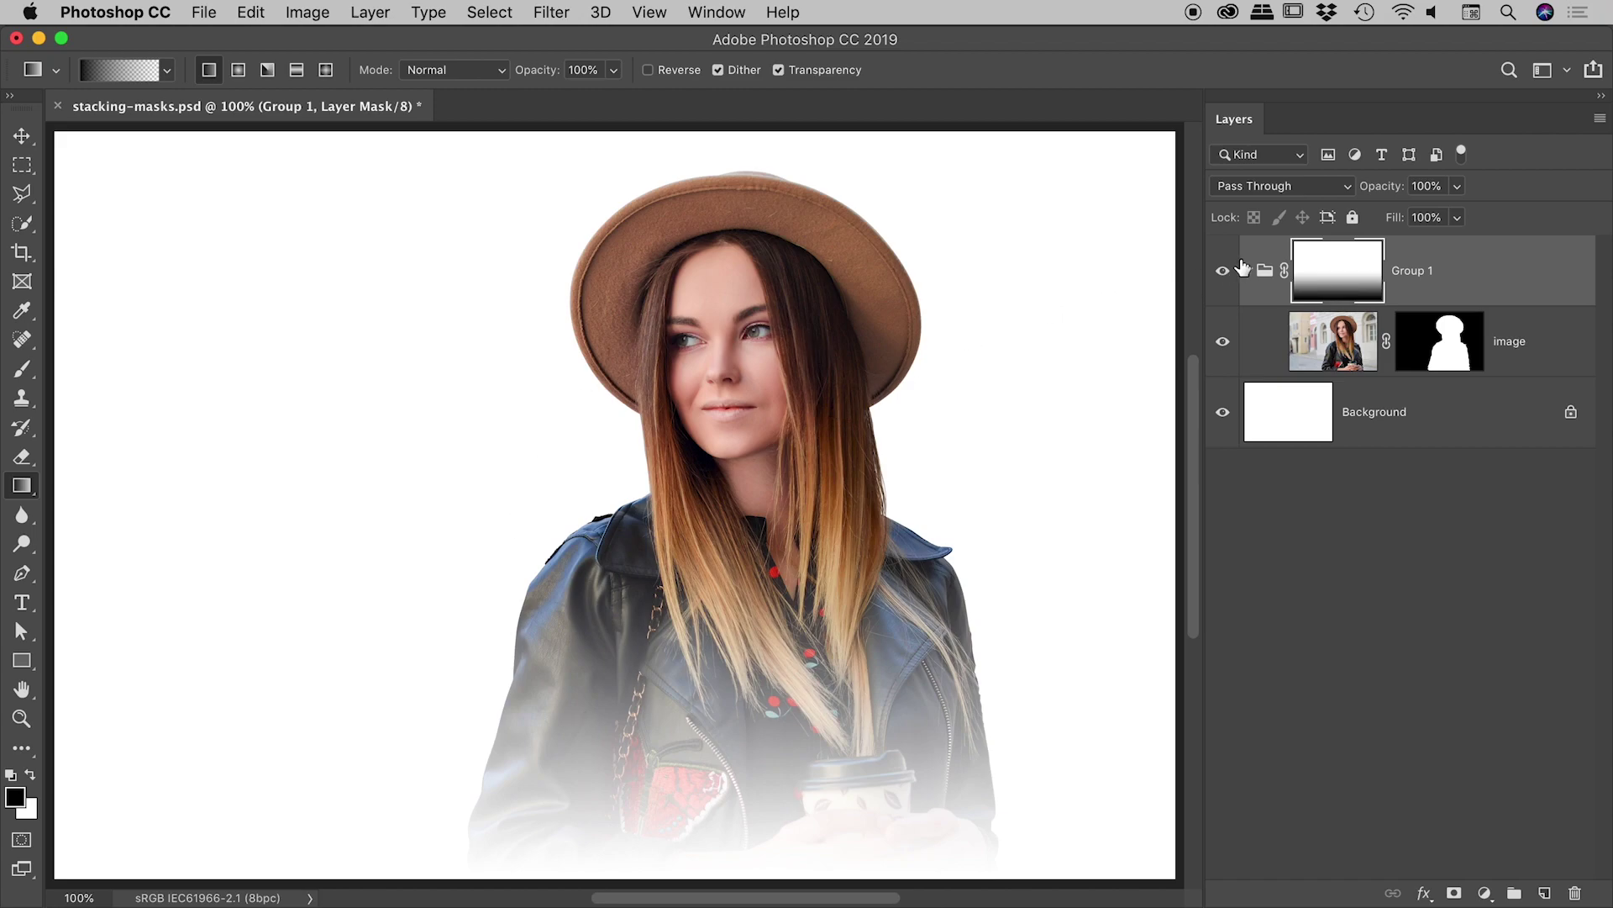
pyautogui.keyDown('alt'); pyautogui.click(1347, 267); pyautogui.keyUp('alt')
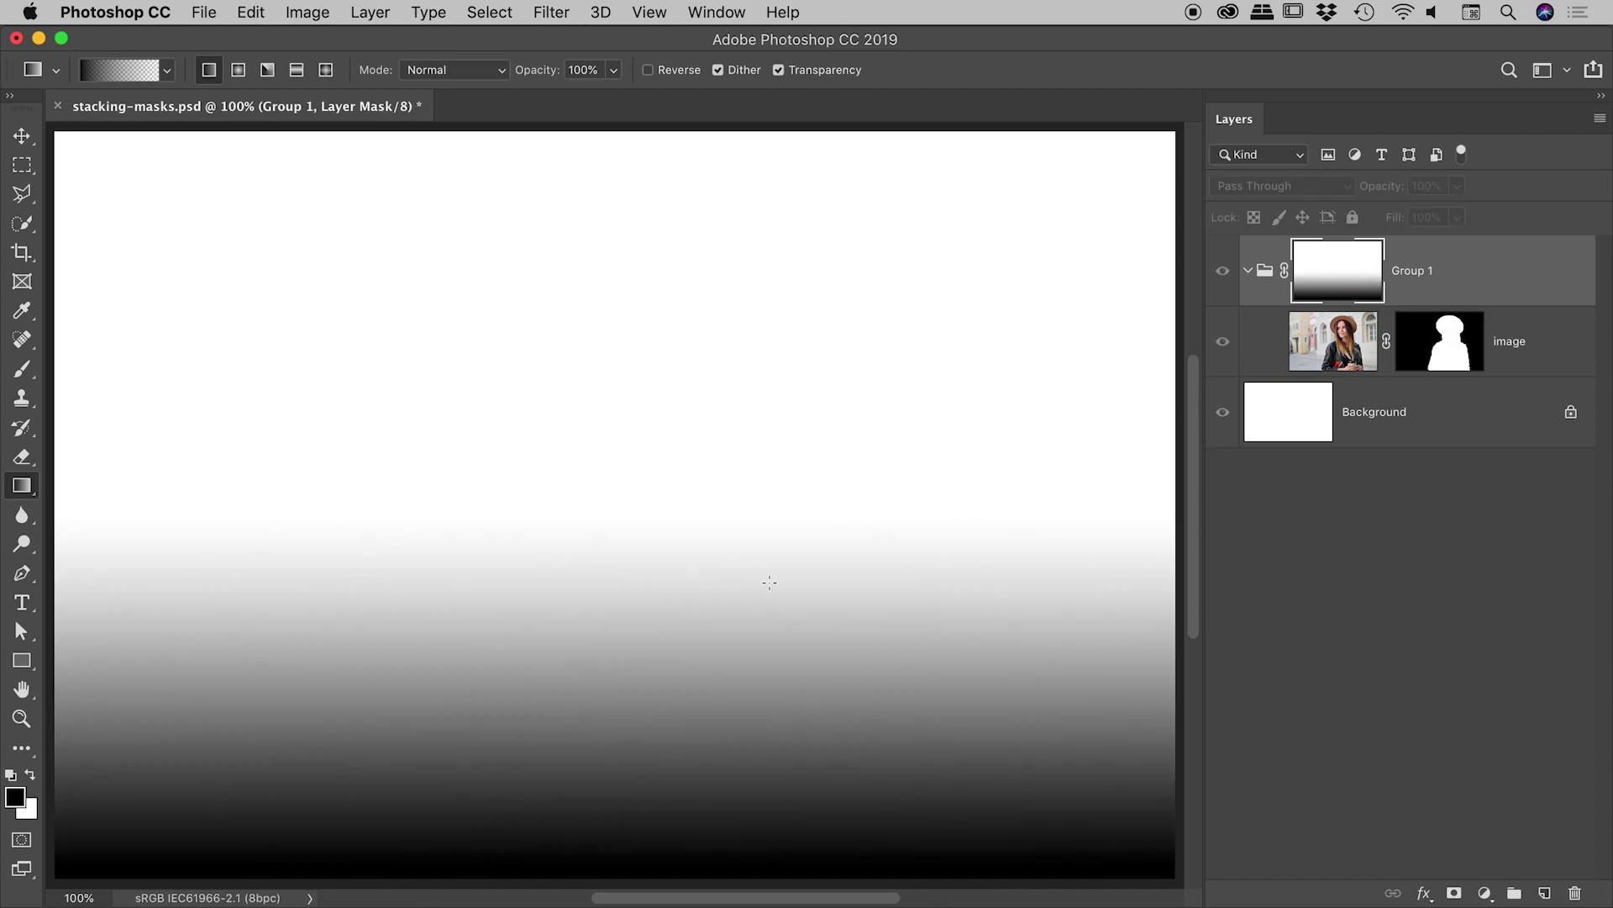
pyautogui.keyDown('alt'); pyautogui.click(1439, 345); pyautogui.keyUp('alt')
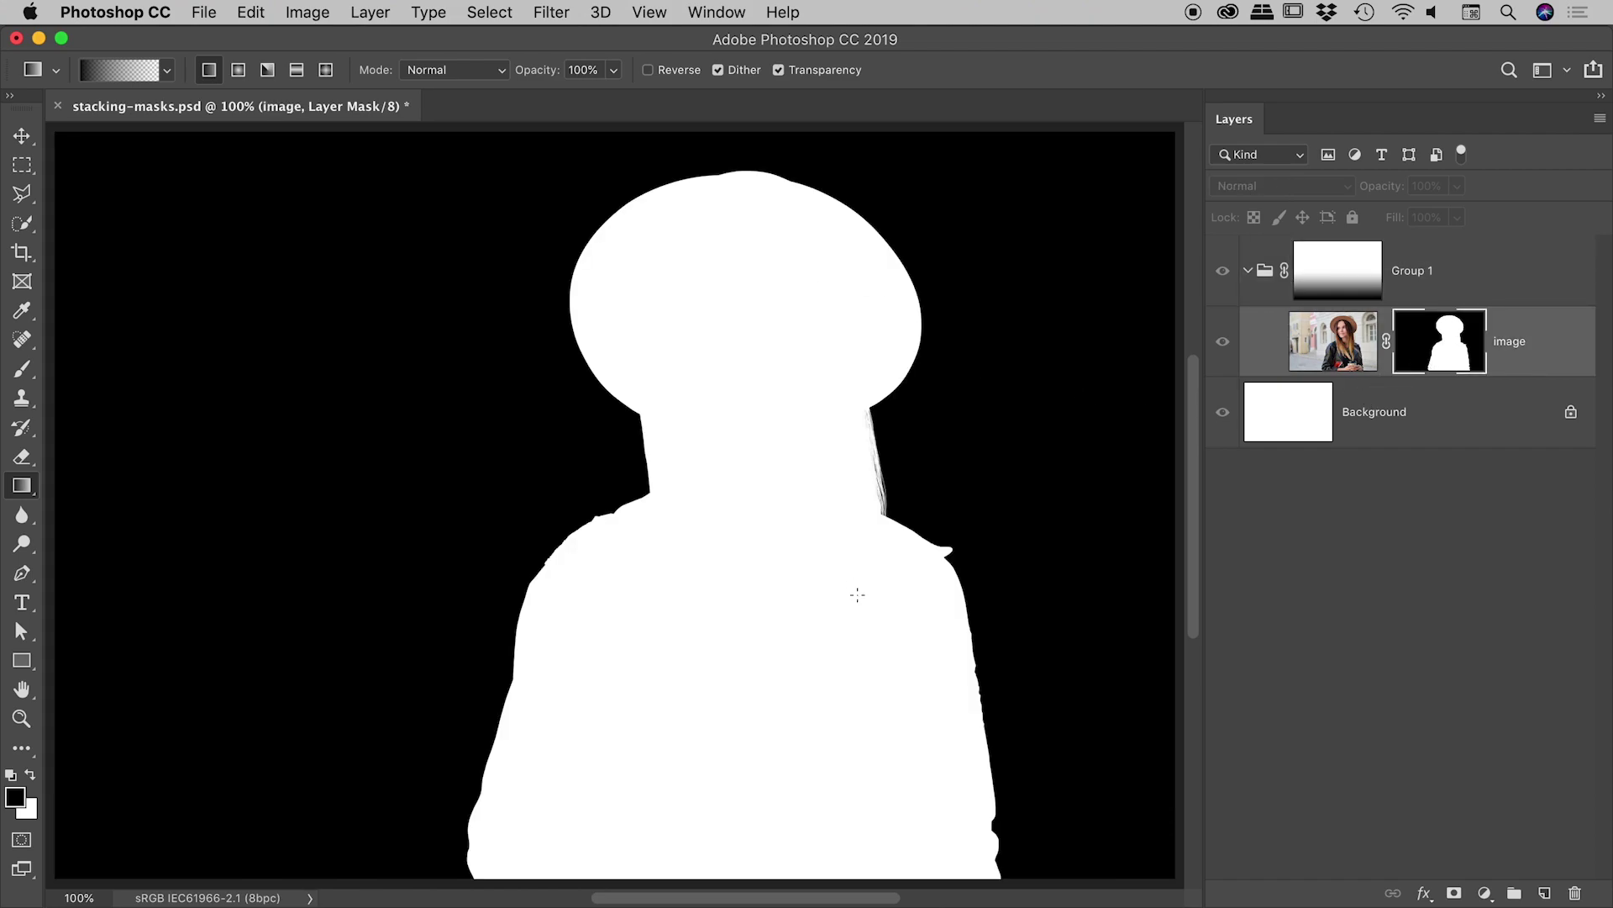
pyautogui.click(1350, 349)
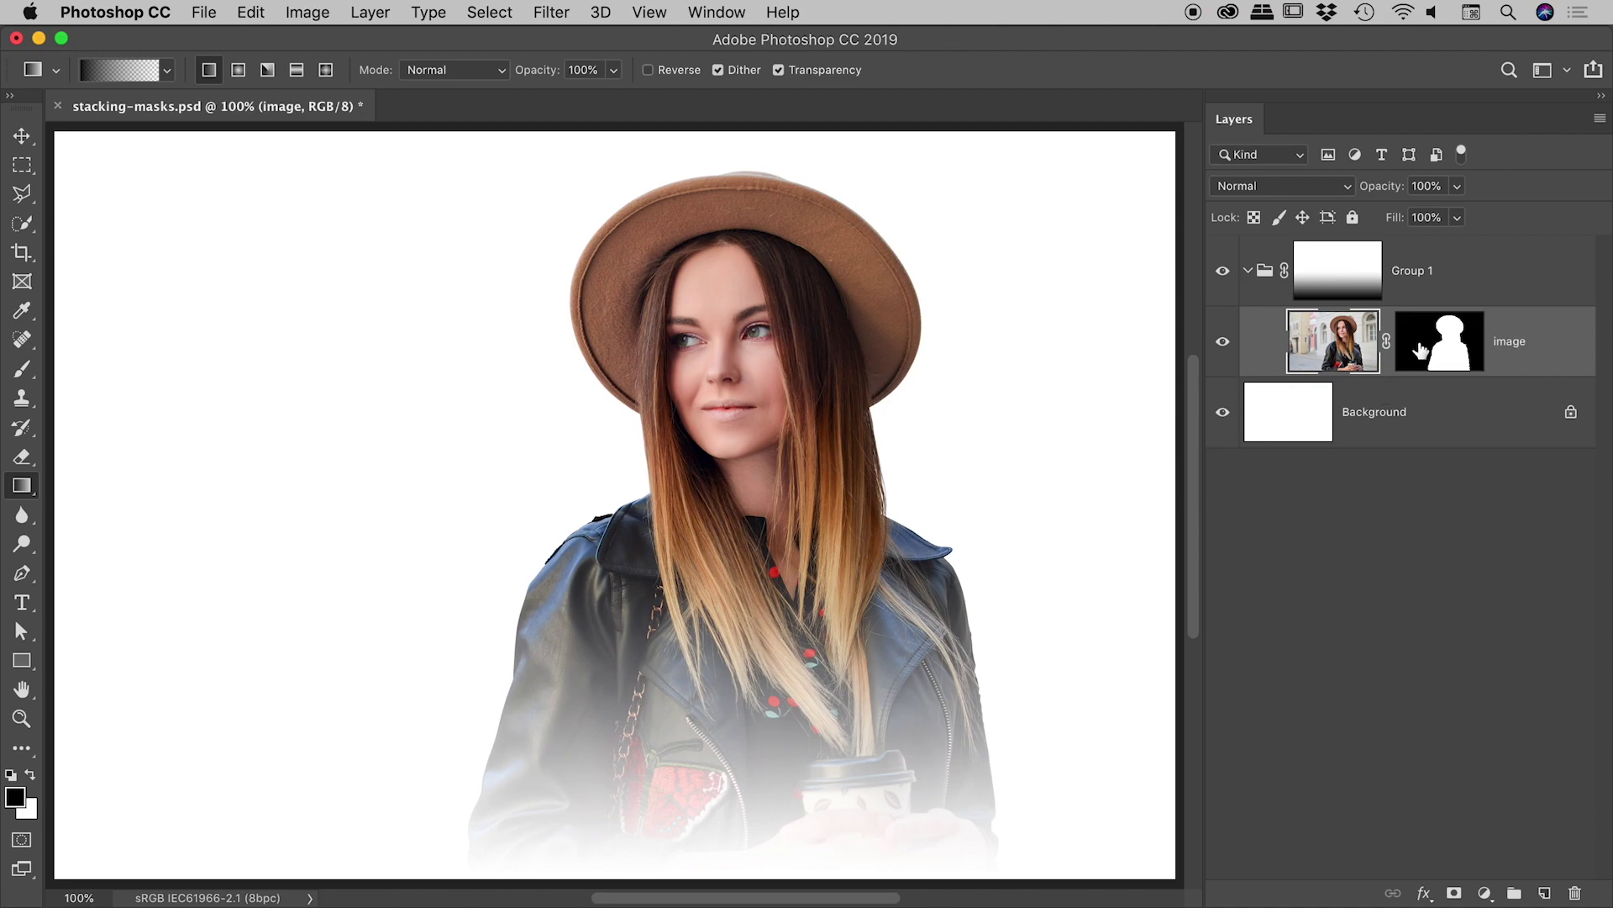
# - Nest Group 1 in a new Group 2, add a mask, and drag a right-to-left gradient on it
pyautogui.click(1378, 289)
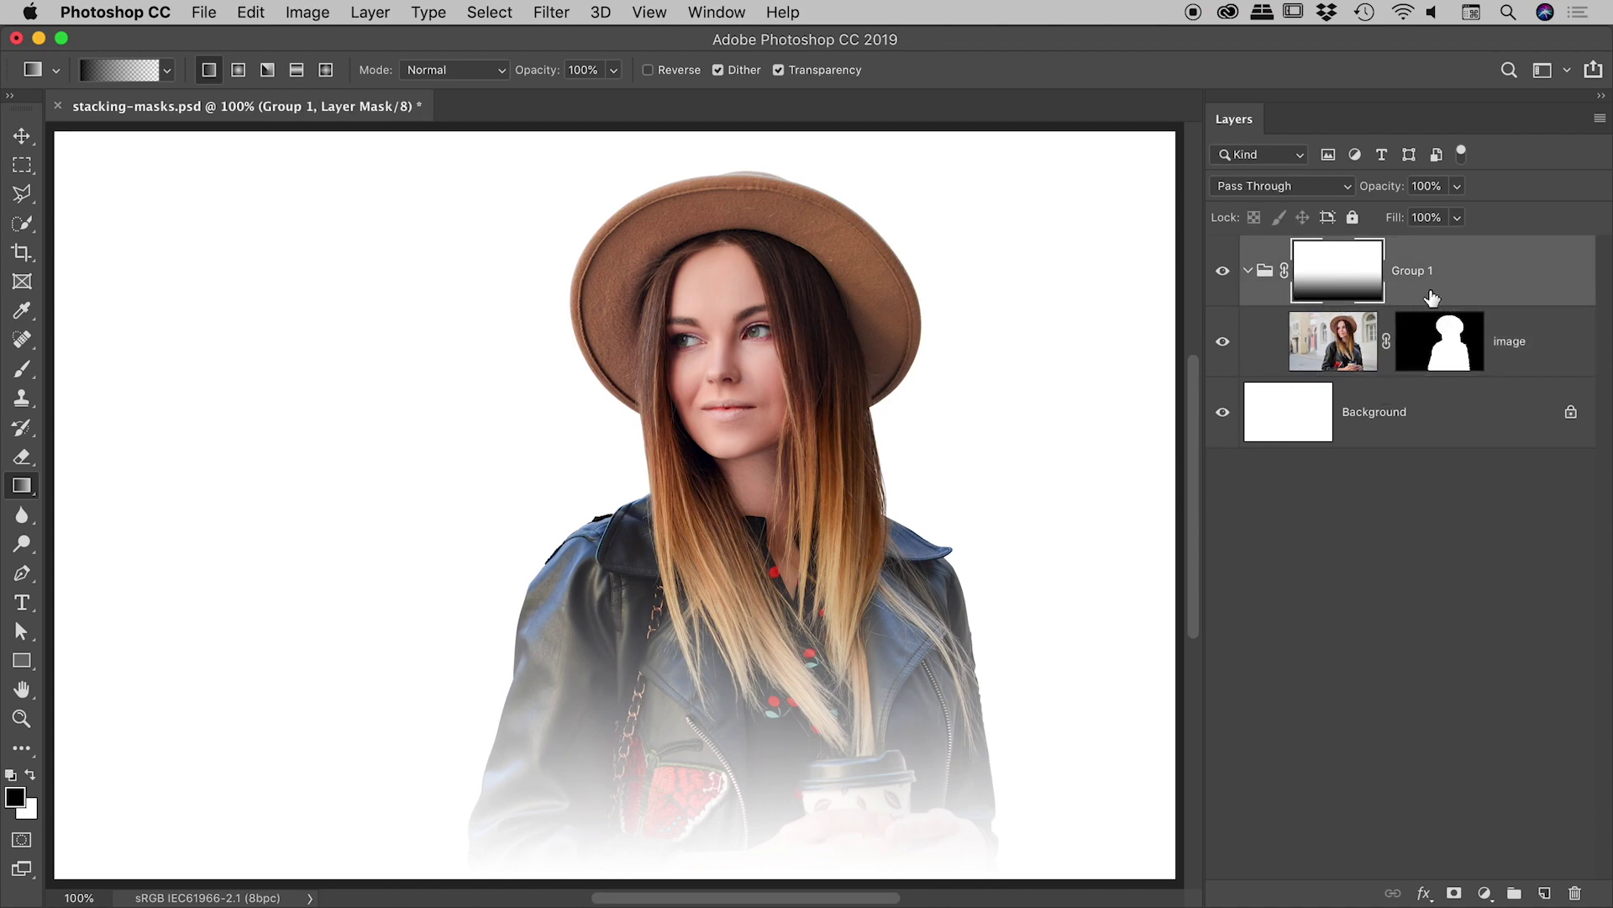
pyautogui.press('super+g')
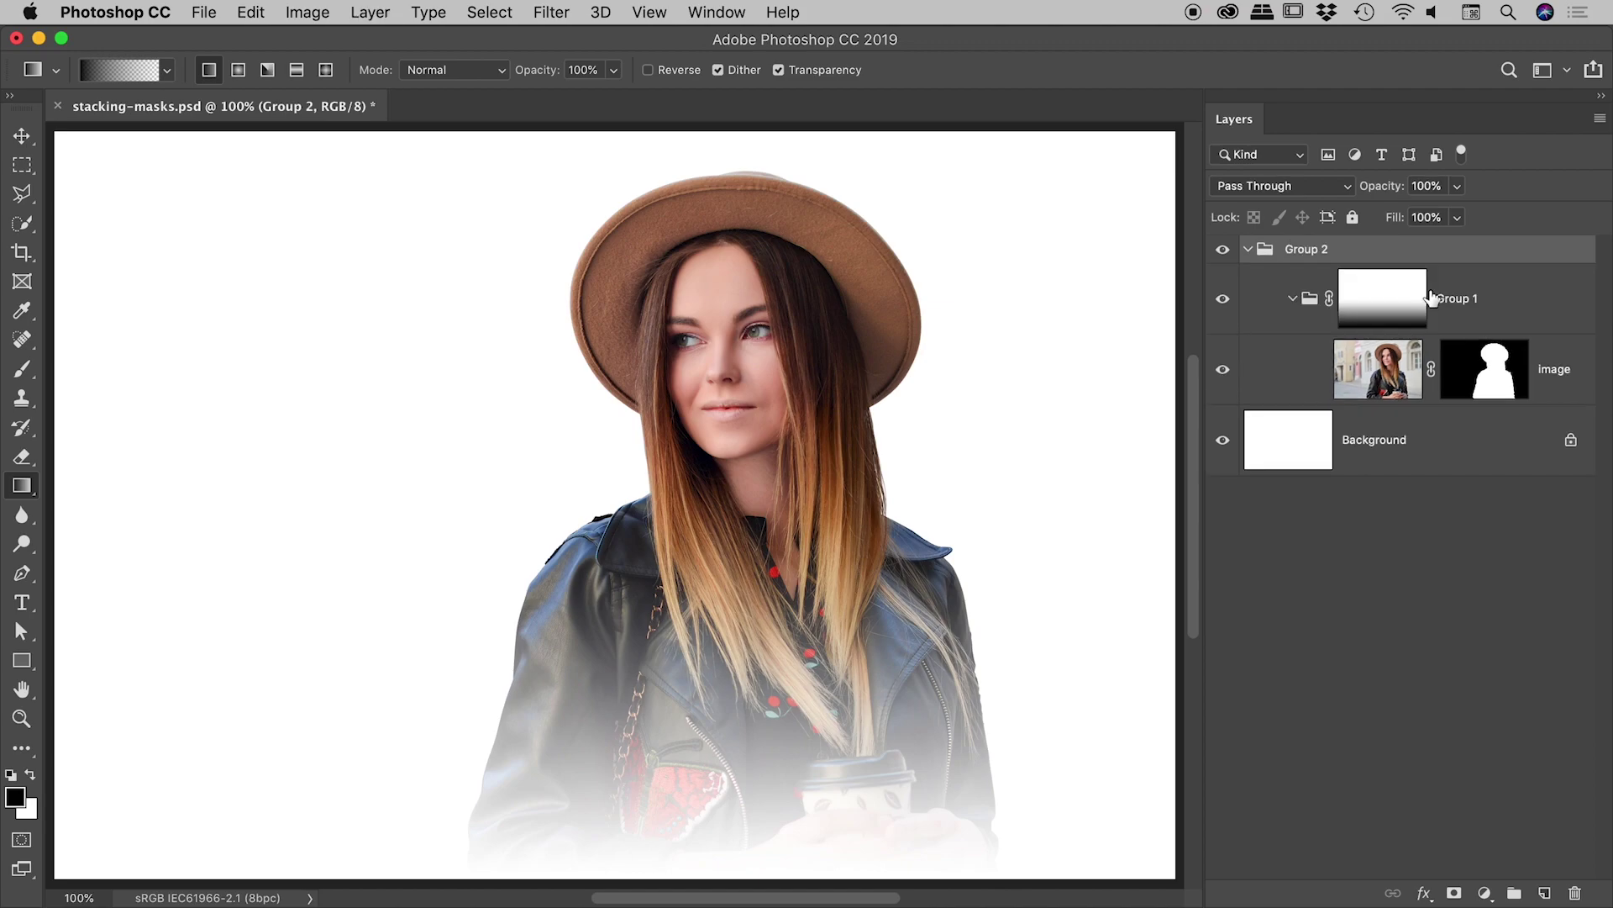
pyautogui.click(1455, 894)
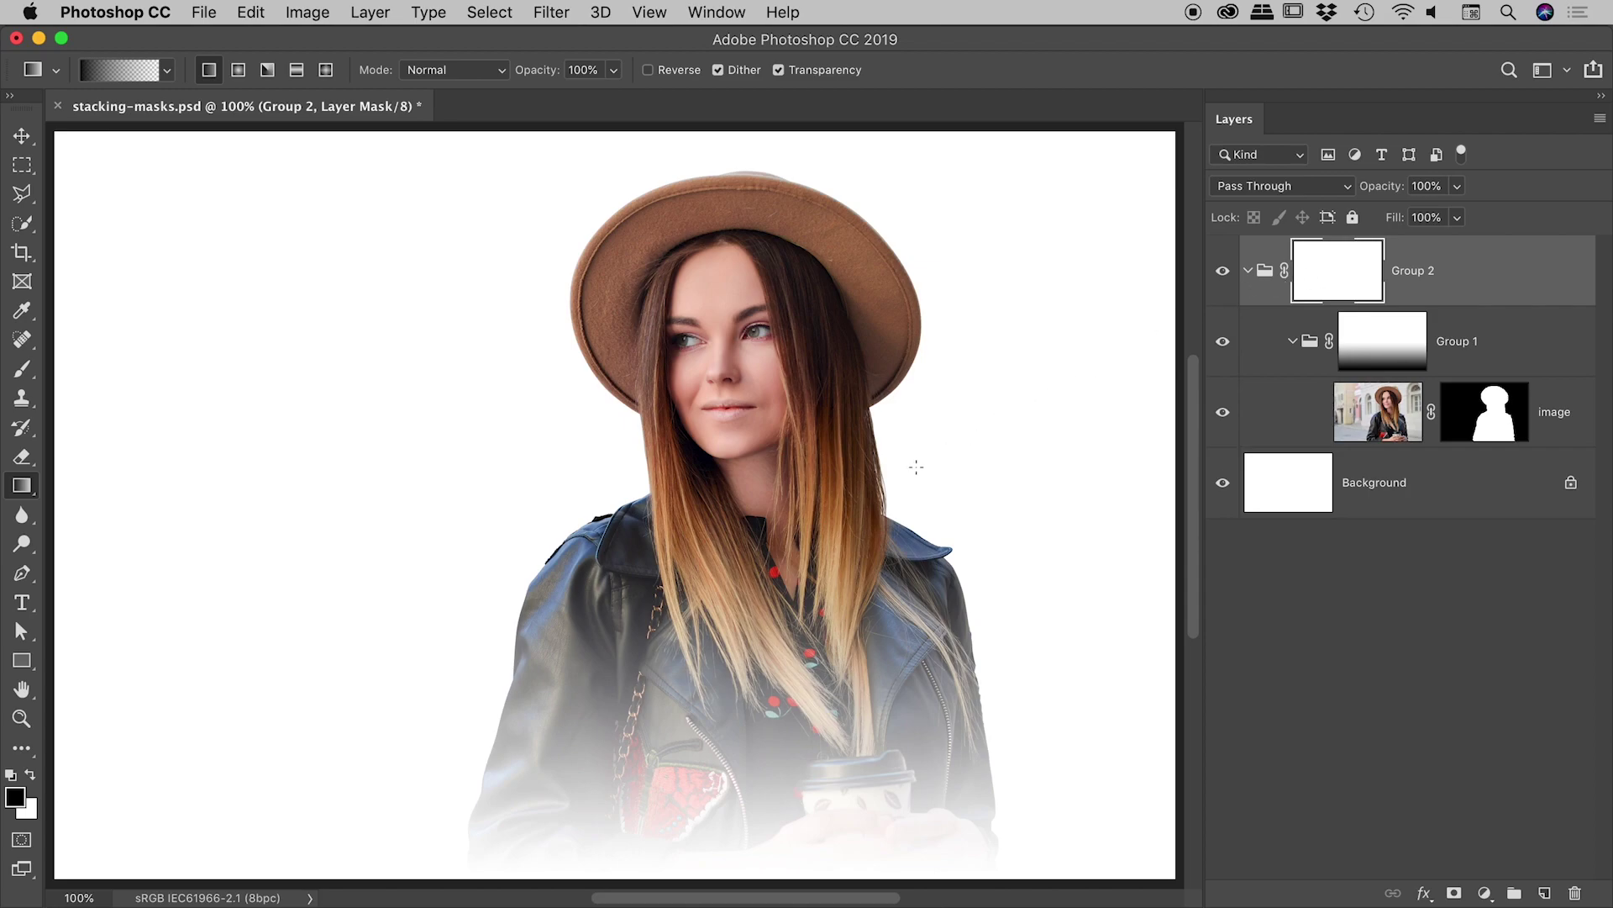
pyautogui.moveTo(917, 466); pyautogui.dragTo(739, 468)
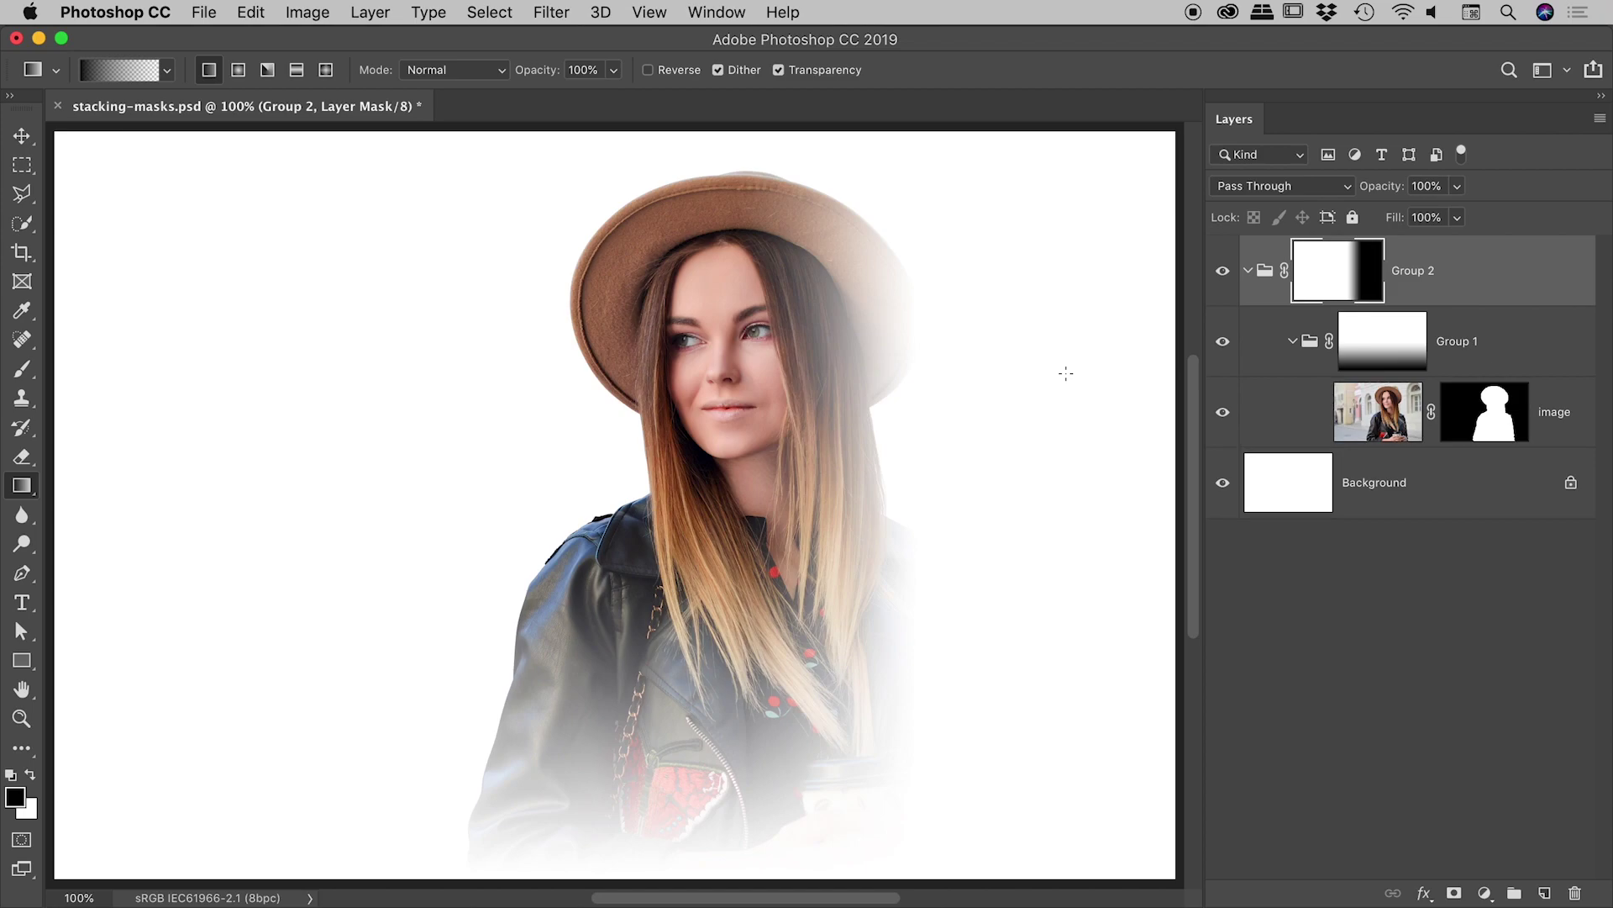
pyautogui.click(1361, 345)
pyautogui.moveTo(1348, 337); pyautogui.dragTo(1574, 890)
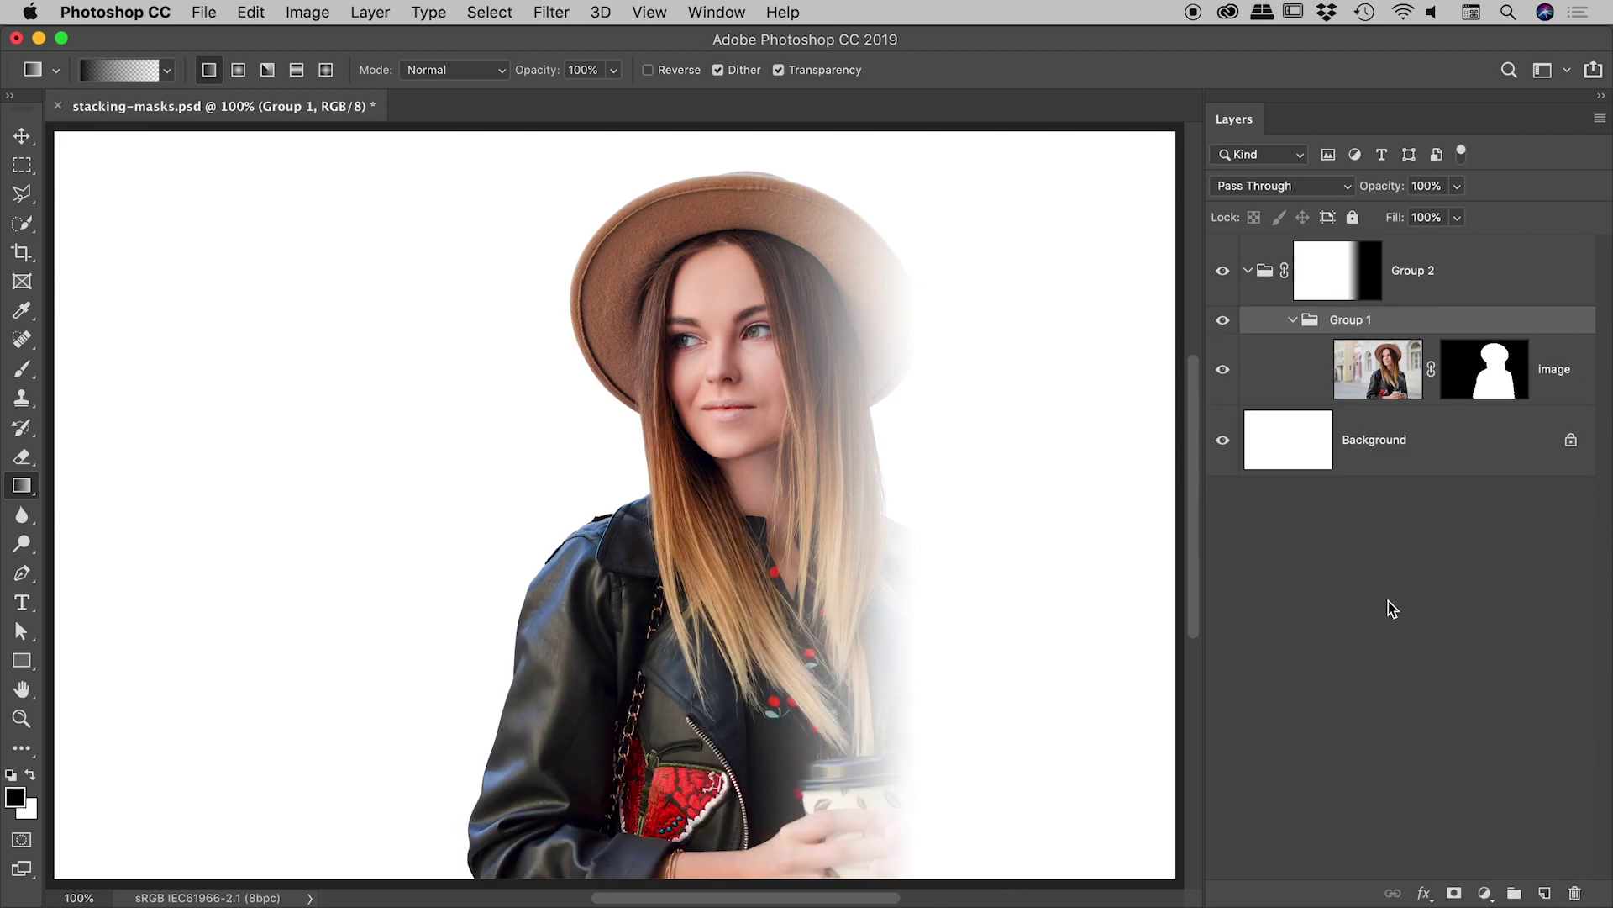
pyautogui.press('super+z')
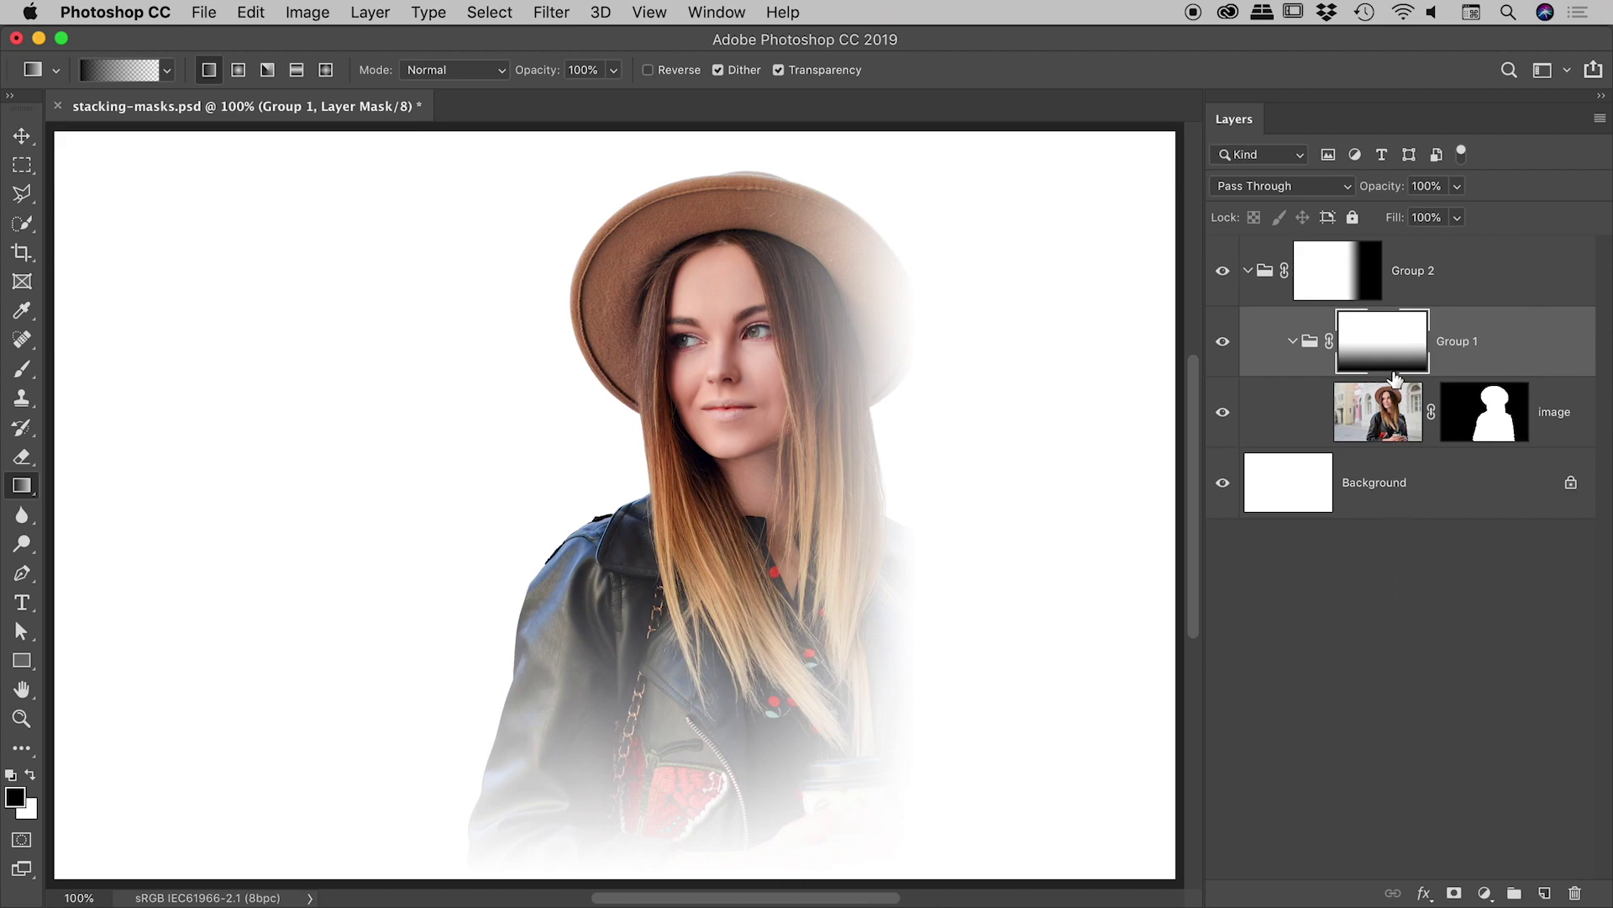
pyautogui.keyDown('shift'); pyautogui.click(1385, 333); pyautogui.keyUp('shift')
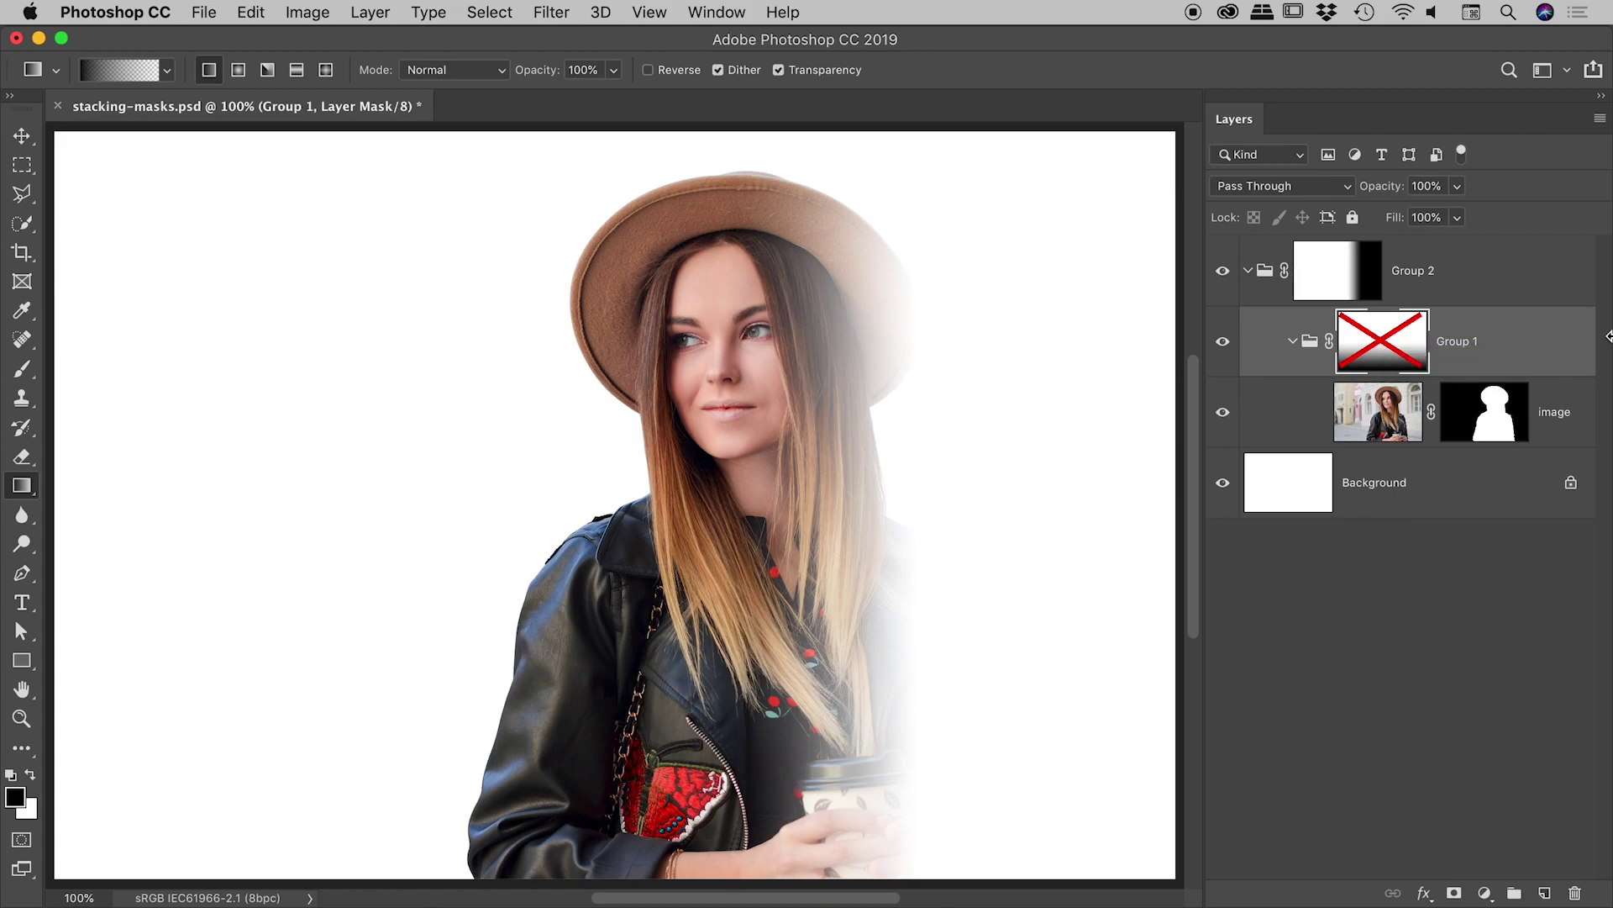
pyautogui.keyDown('shift'); pyautogui.click(1395, 340); pyautogui.keyUp('shift')
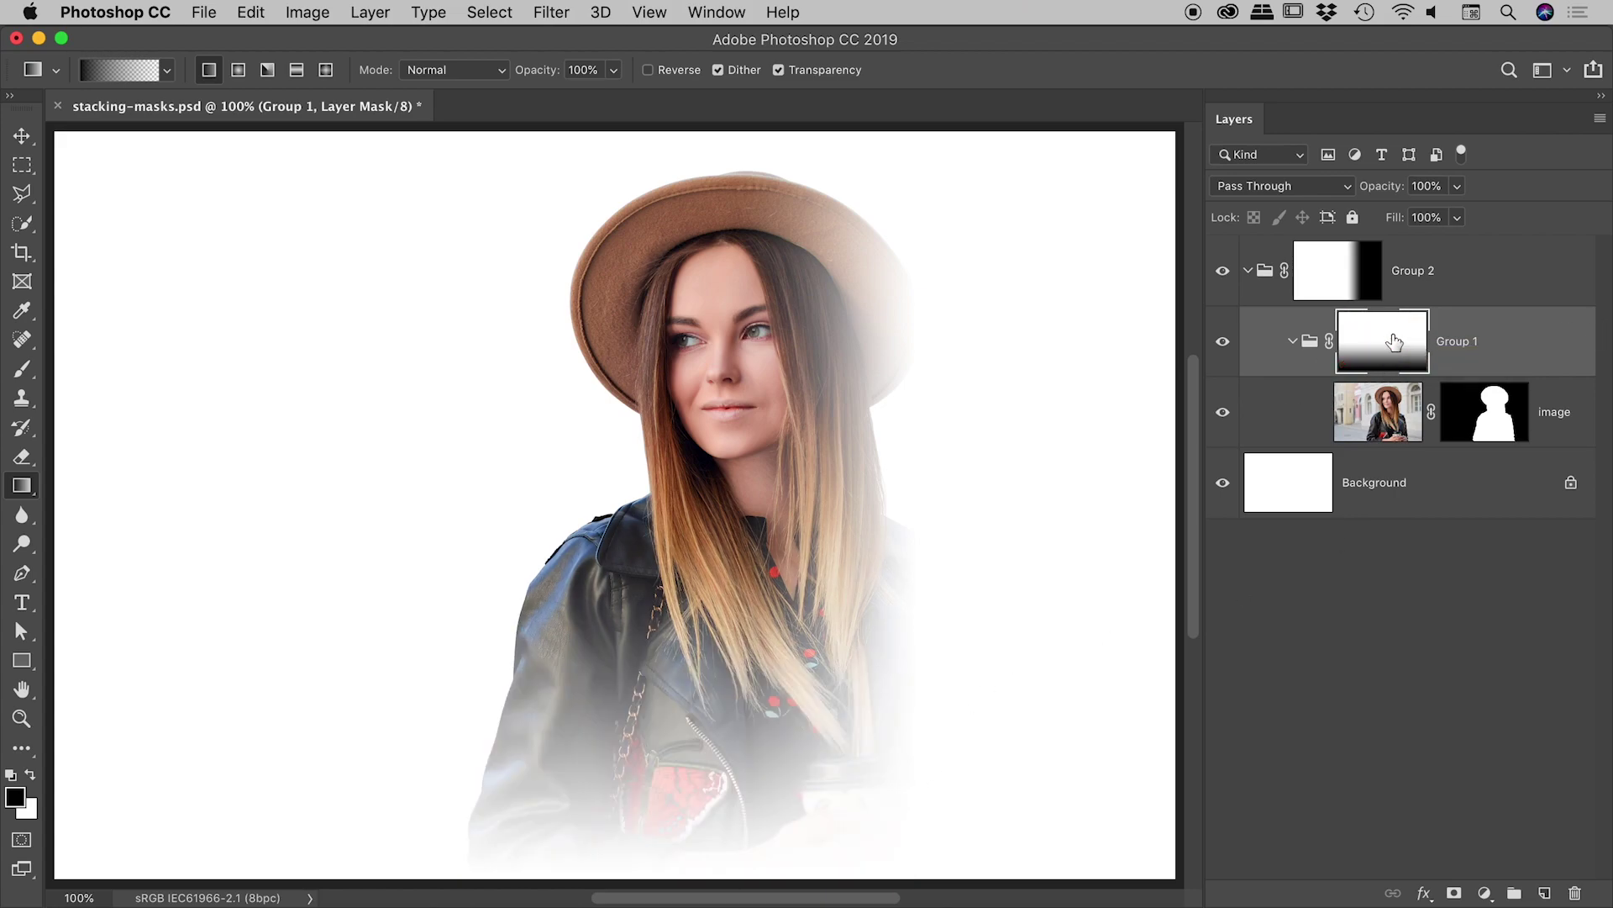
pyautogui.keyDown('shift'); pyautogui.click(1354, 274); pyautogui.keyUp('shift')
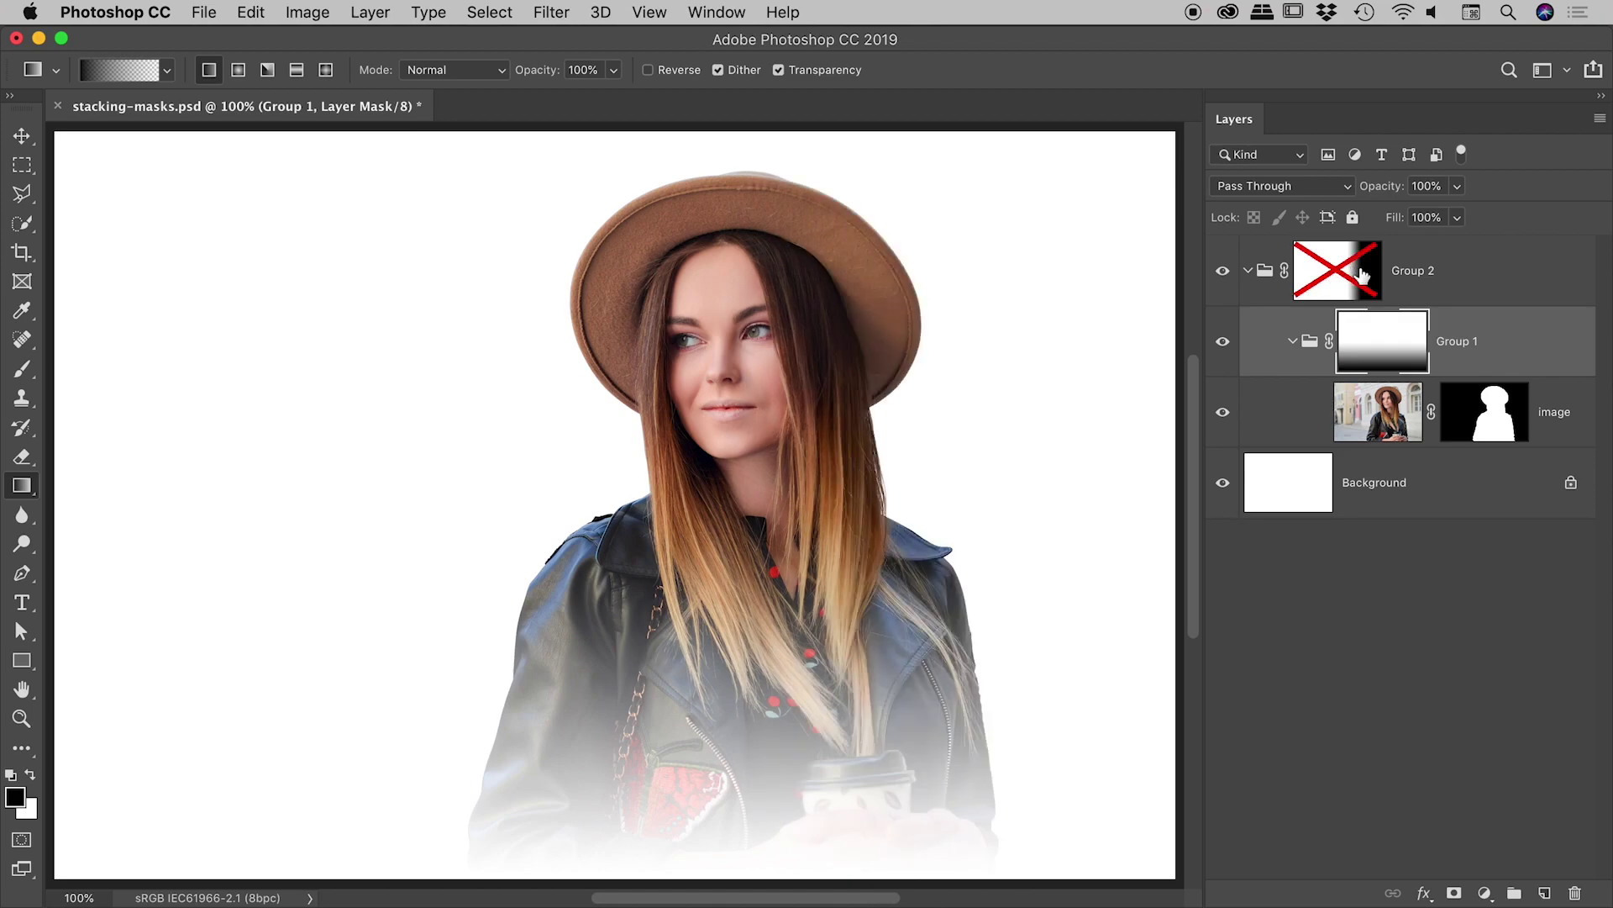
pyautogui.keyDown('shift'); pyautogui.click(1489, 402); pyautogui.keyUp('shift')
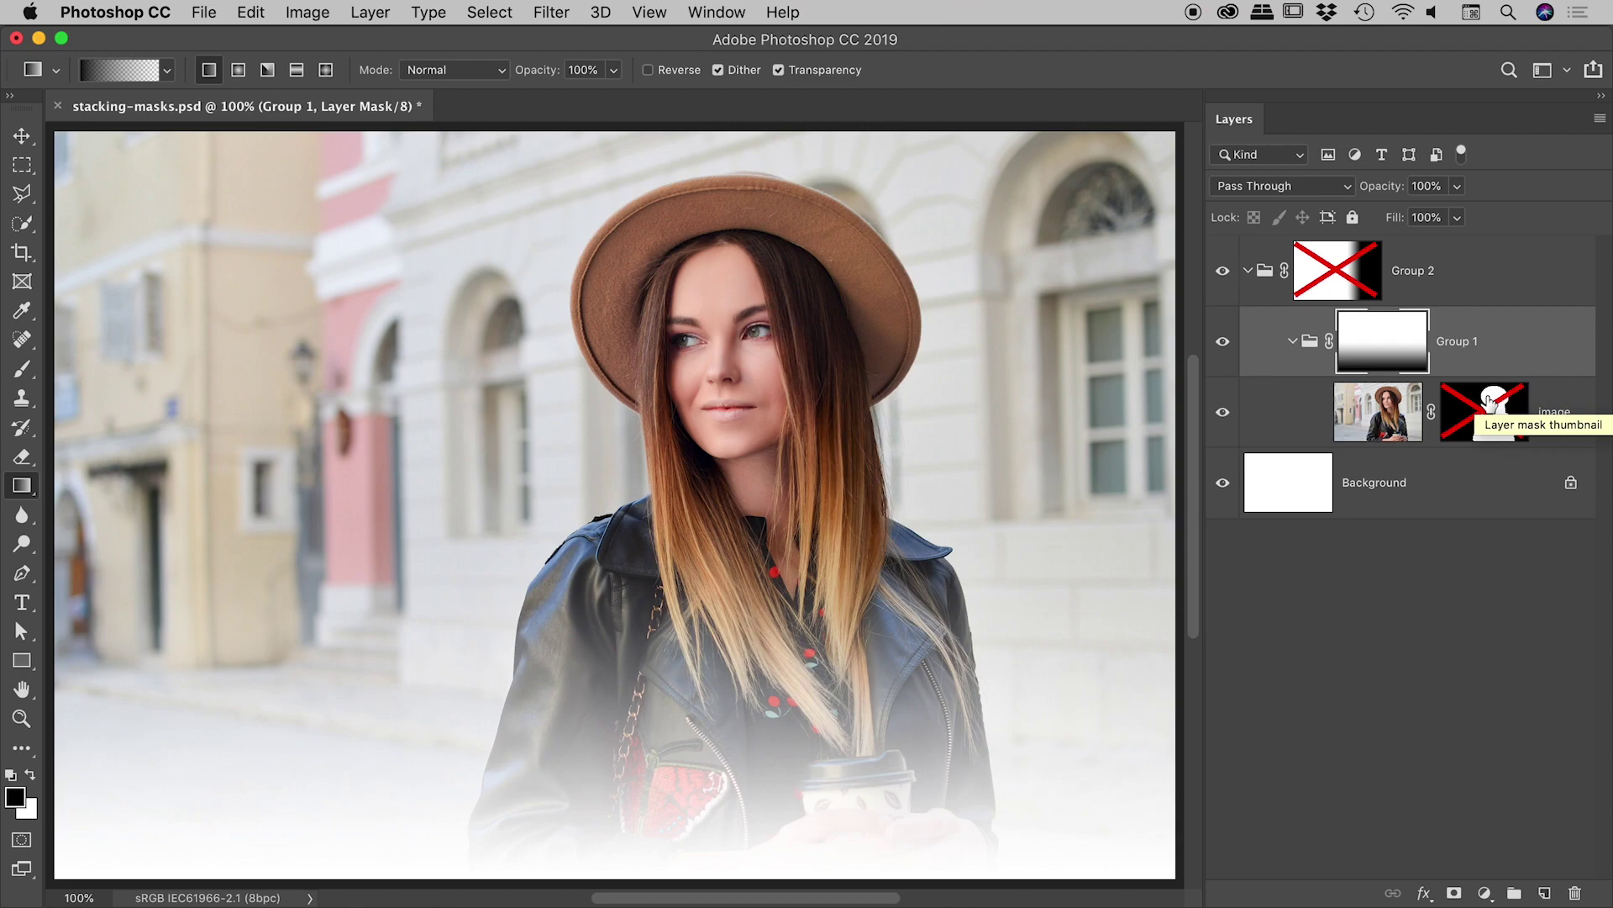
pyautogui.keyDown('shift'); pyautogui.click(1489, 402); pyautogui.keyUp('shift')
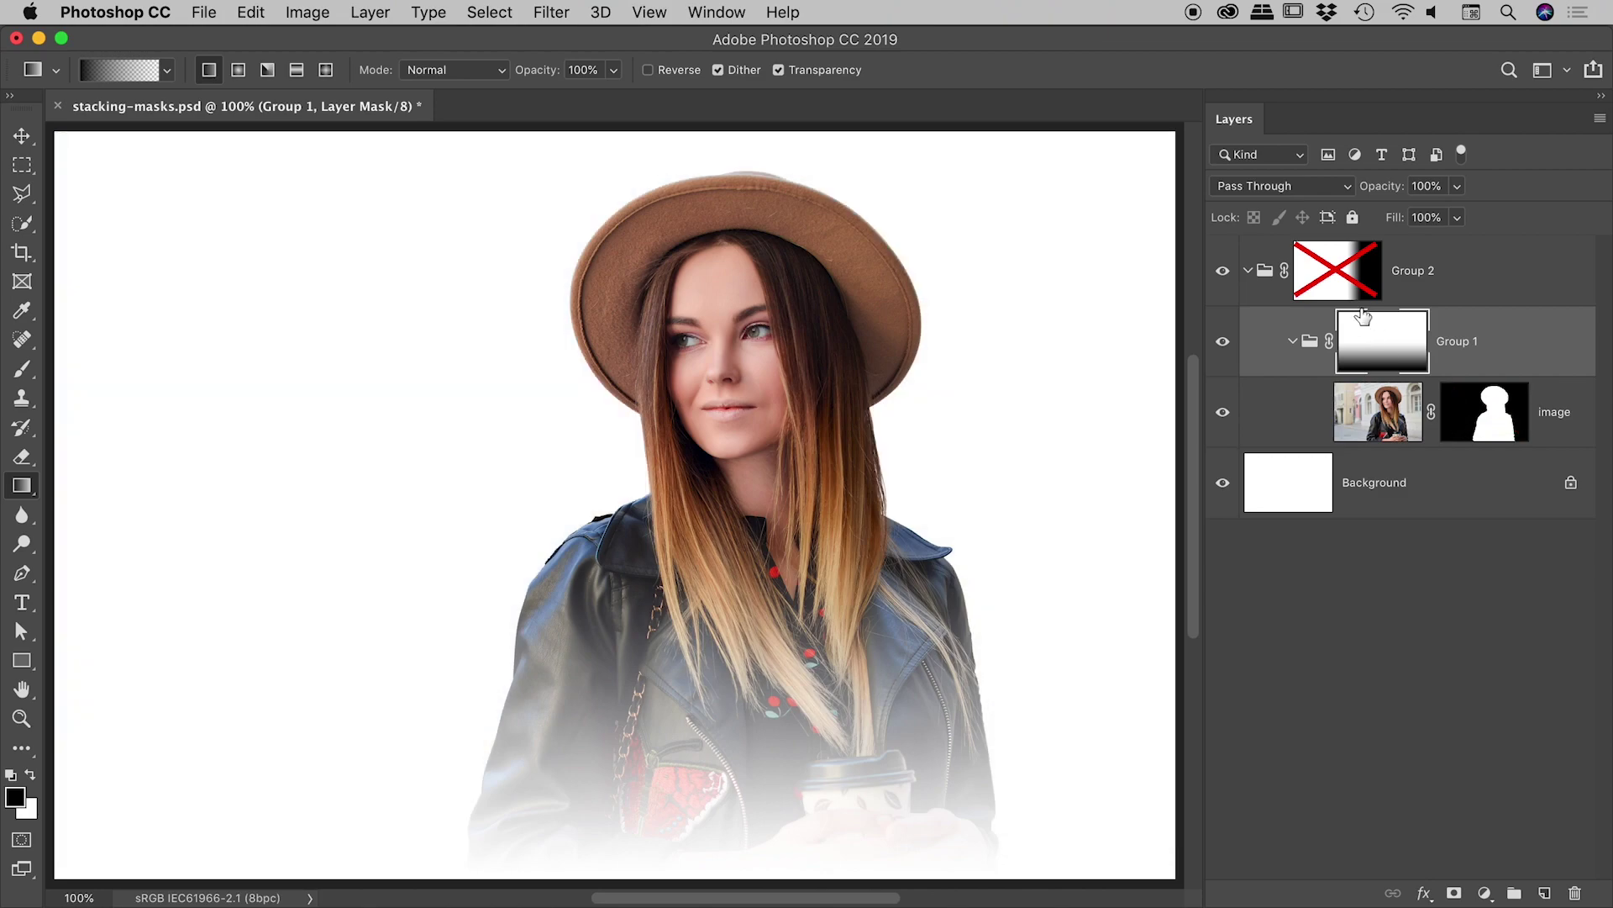
pyautogui.keyDown('shift'); pyautogui.click(1341, 272); pyautogui.keyUp('shift')
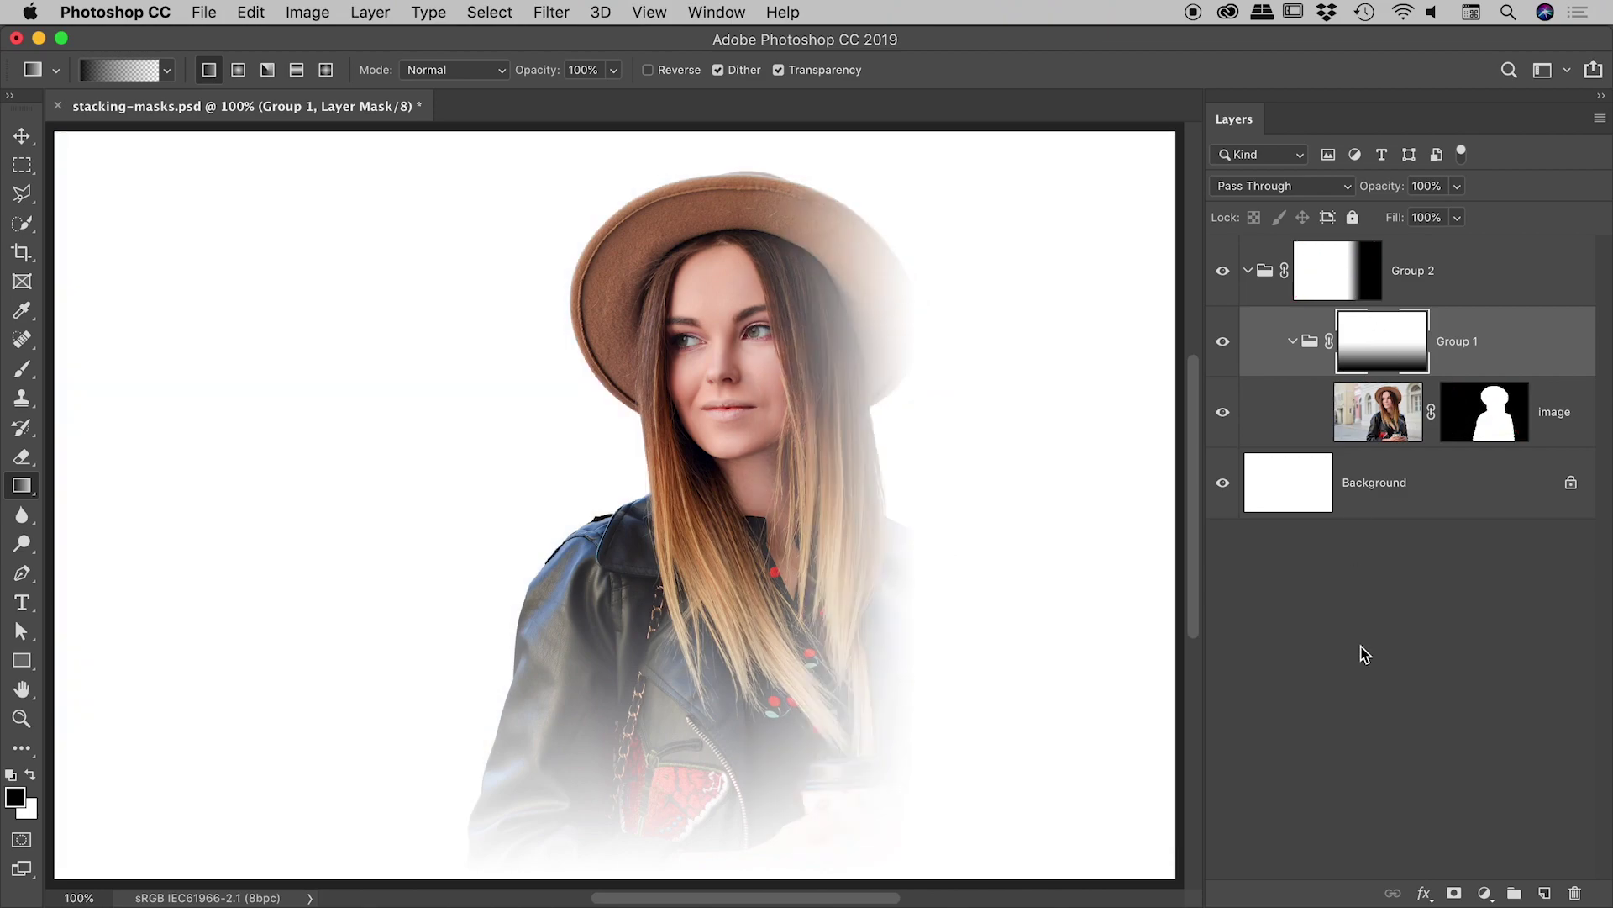